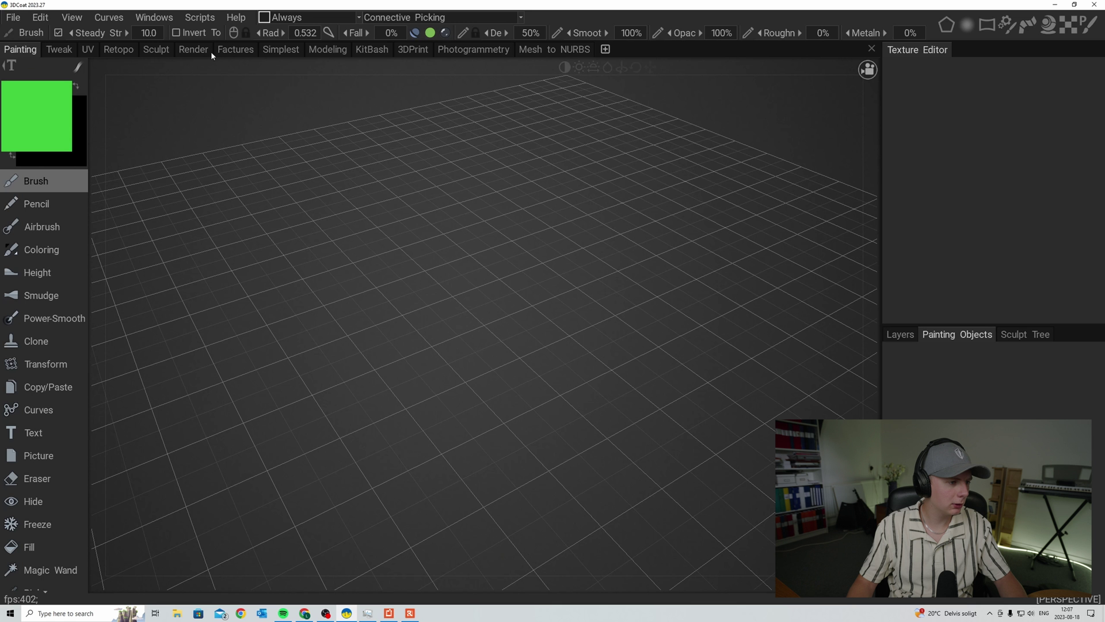
# Move through the Modeling and KitBash rooms to reach the 3DPrint workspace's Primitives tool.
pyautogui.scroll(-3, 58, 259)
pyautogui.scroll(3, 60, 305)
pyautogui.scroll(-3, 60, 276)
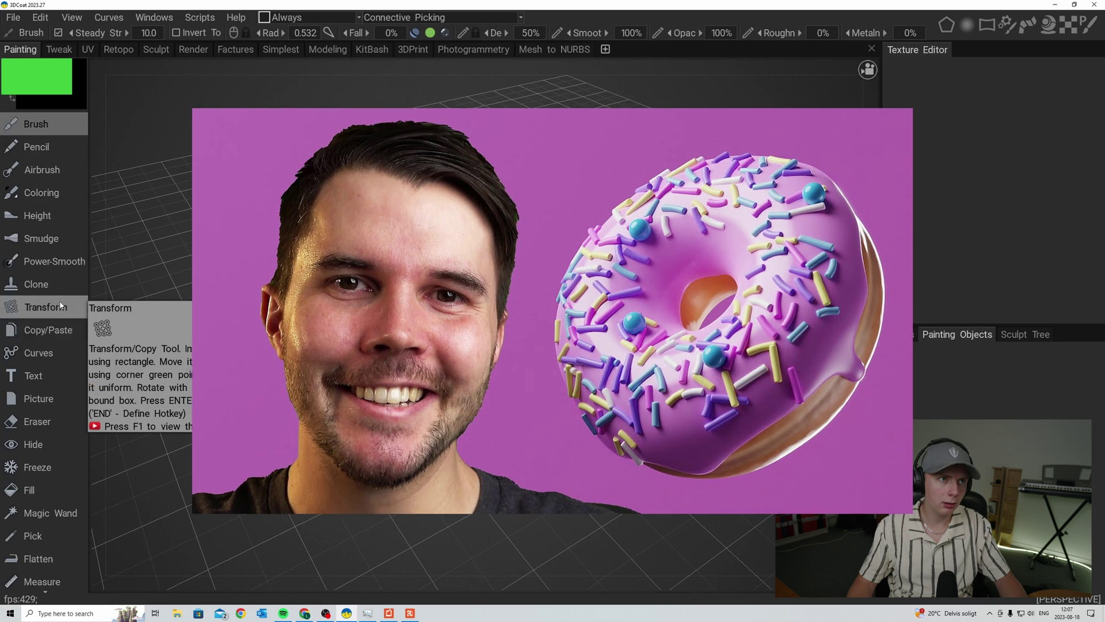
pyautogui.click(328, 49)
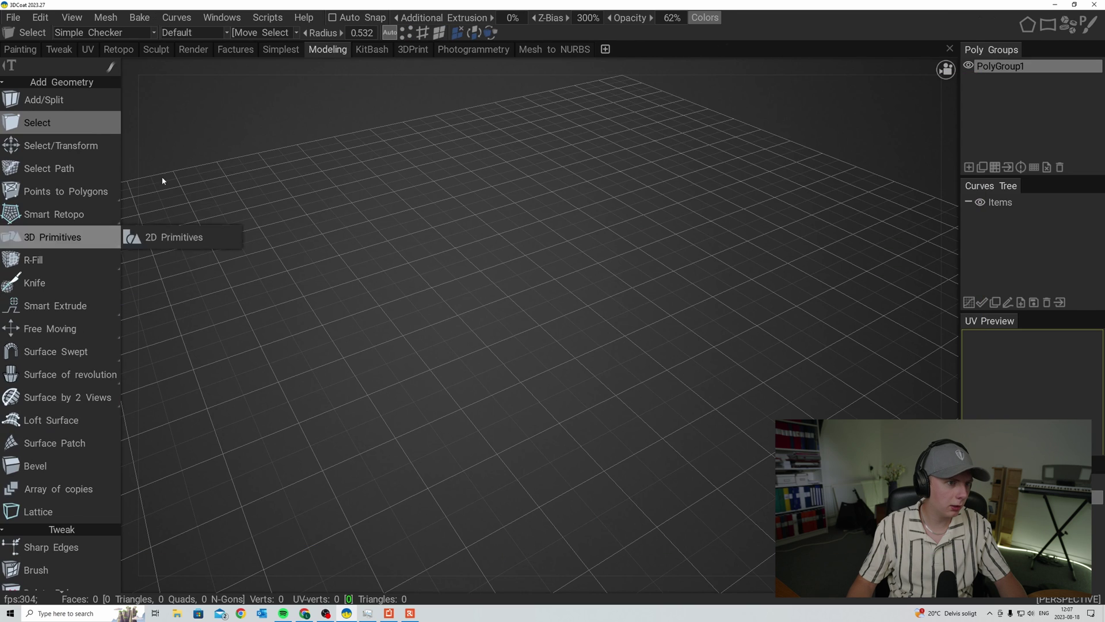
pyautogui.click(372, 49)
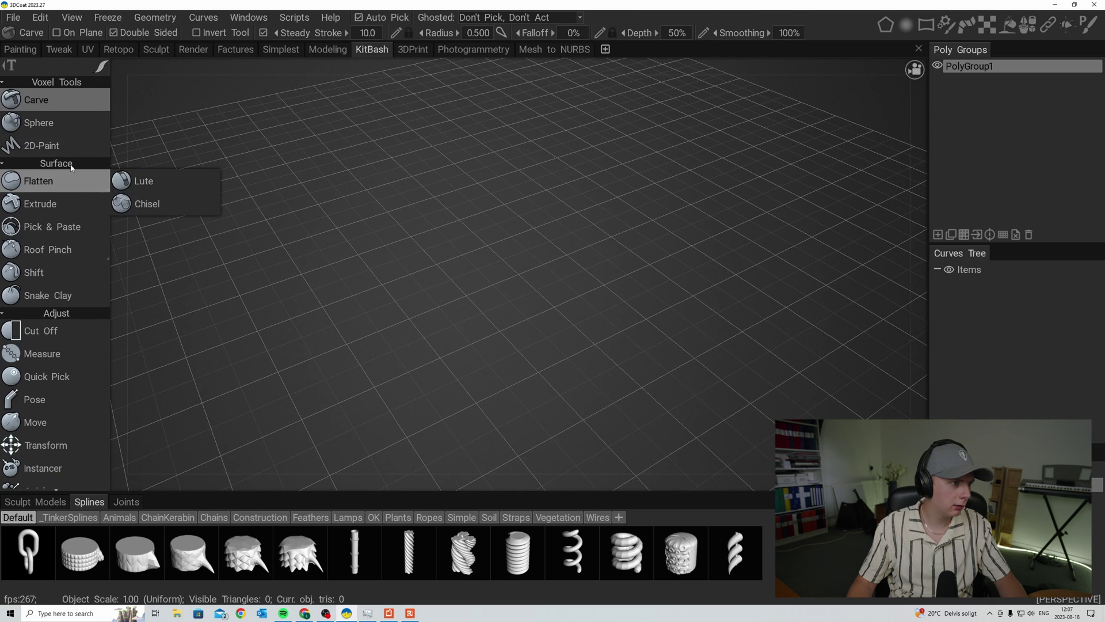
pyautogui.scroll(-6, 51, 226)
pyautogui.scroll(6, 50, 225)
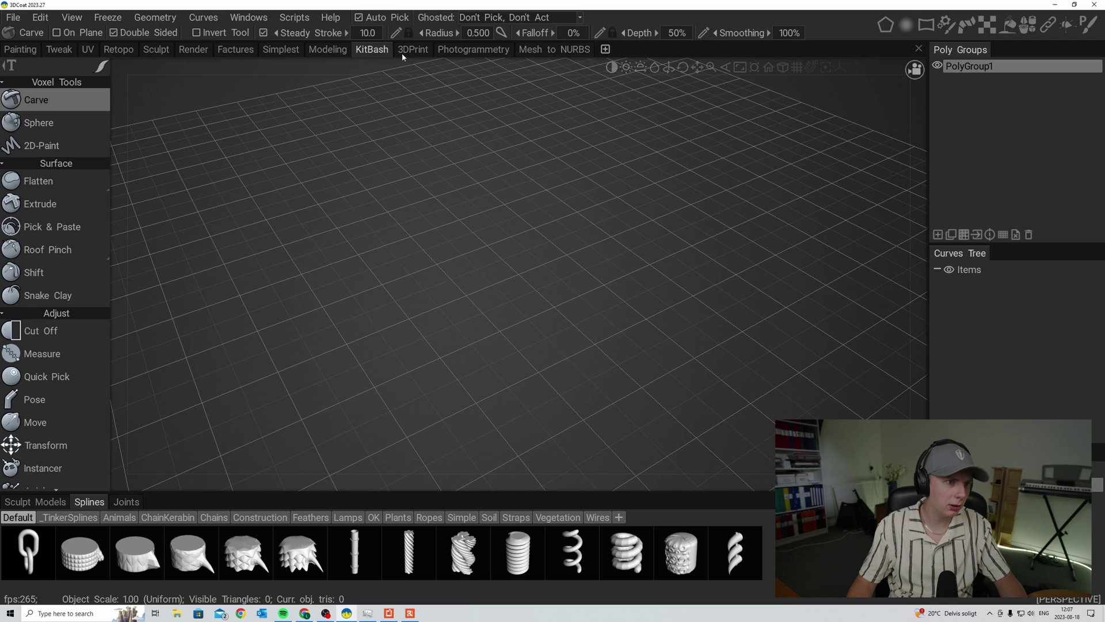
pyautogui.click(427, 50)
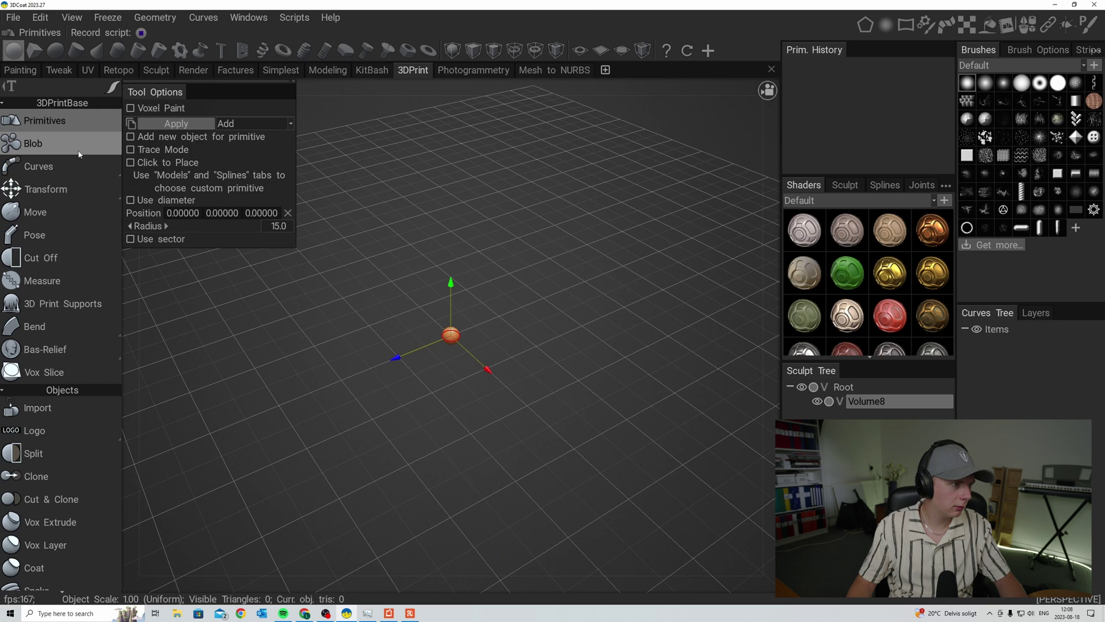
# Dismiss the gizmo help with Ok, then move the sphere along X and back into view.
pyautogui.click(57, 127)
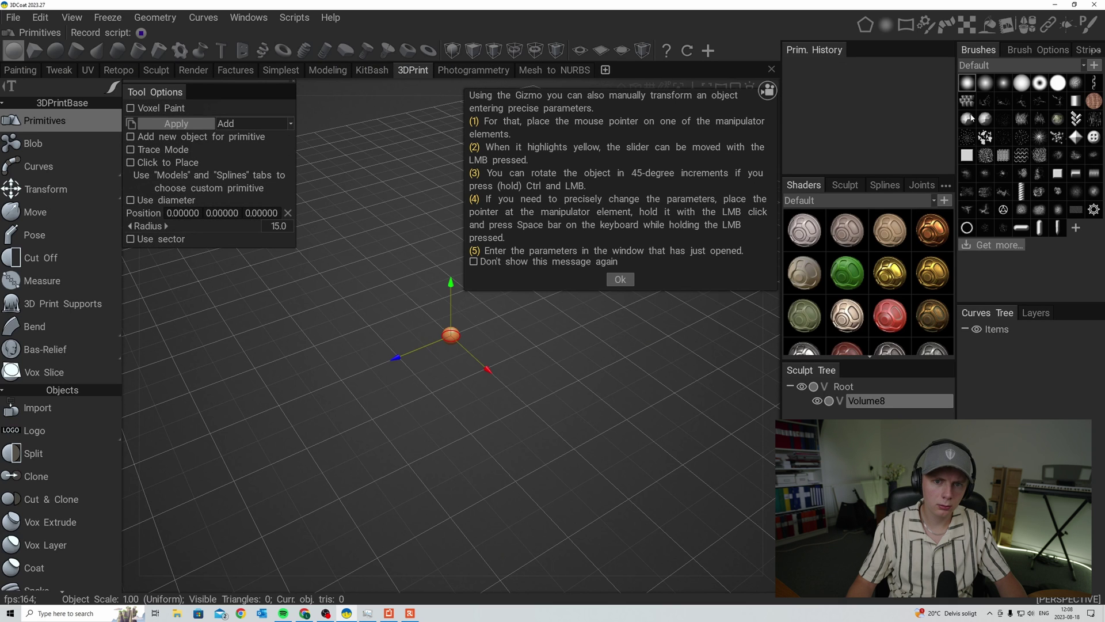
pyautogui.click(620, 279)
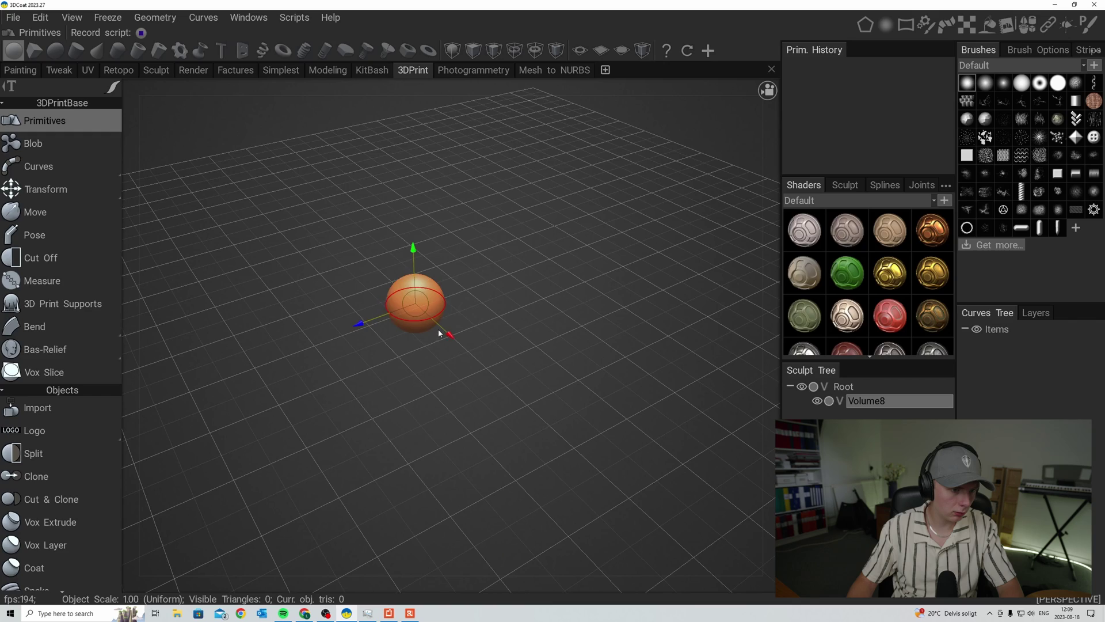
pyautogui.moveTo(448, 333); pyautogui.dragTo(28, 165)
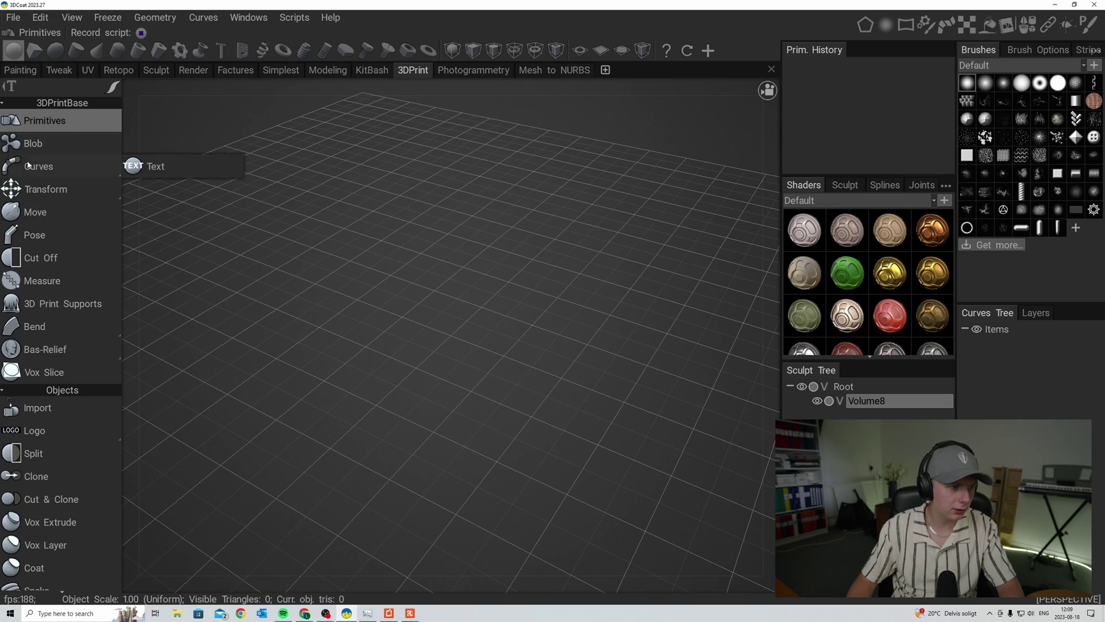
pyautogui.moveTo(192, 277); pyautogui.dragTo(478, 455)
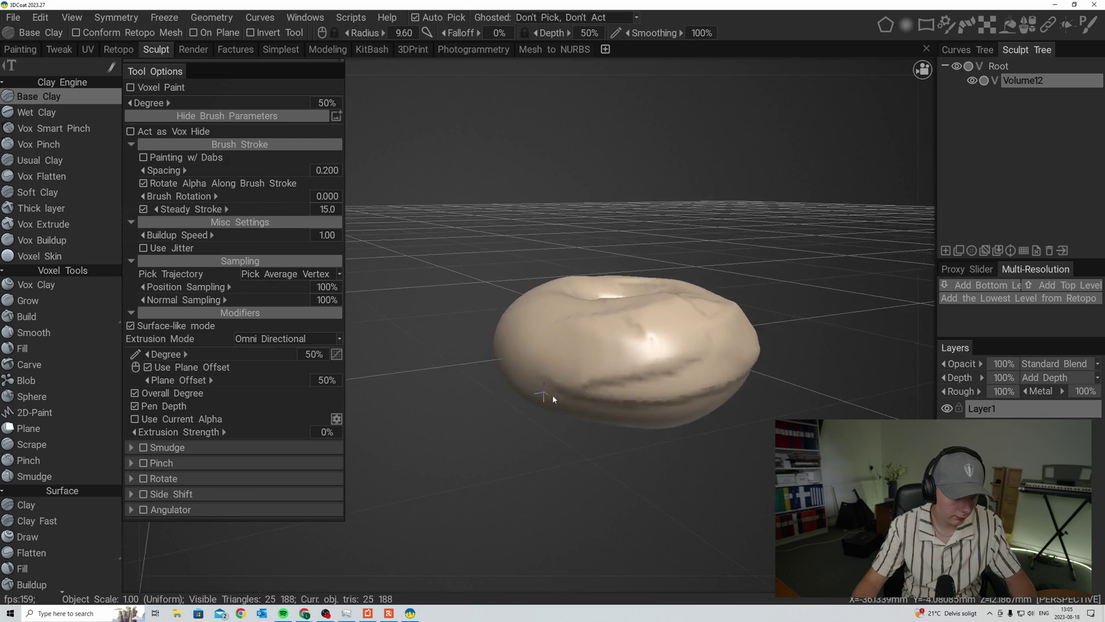
# Carve a crease and a dent with Base Clay, then paint the donut's top purple with Airbrush and Brush.
pyautogui.moveTo(668, 391); pyautogui.dragTo(719, 406)
pyautogui.moveTo(602, 304)
pyautogui.mouseDown()
pyautogui.moveTo(582, 346)
pyautogui.moveTo(621, 380)
pyautogui.moveTo(558, 419)
pyautogui.mouseUp()
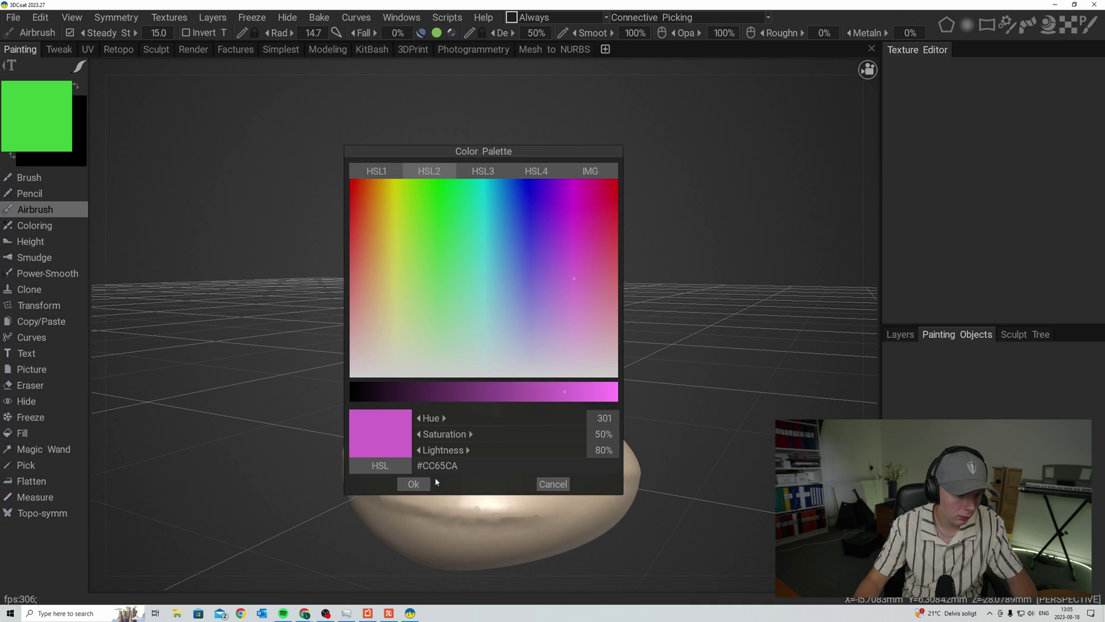
pyautogui.click(419, 483)
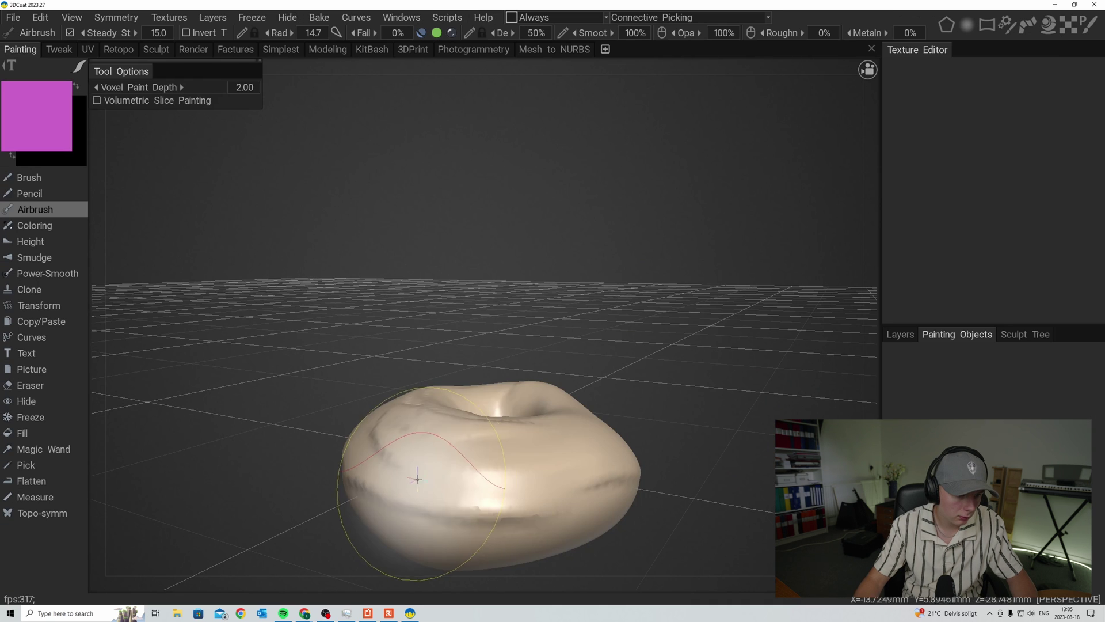
pyautogui.moveTo(426, 460)
pyautogui.mouseDown()
pyautogui.moveTo(446, 446)
pyautogui.moveTo(518, 455)
pyautogui.moveTo(403, 437)
pyautogui.moveTo(380, 415)
pyautogui.moveTo(437, 403)
pyautogui.mouseUp()
pyautogui.click(35, 177)
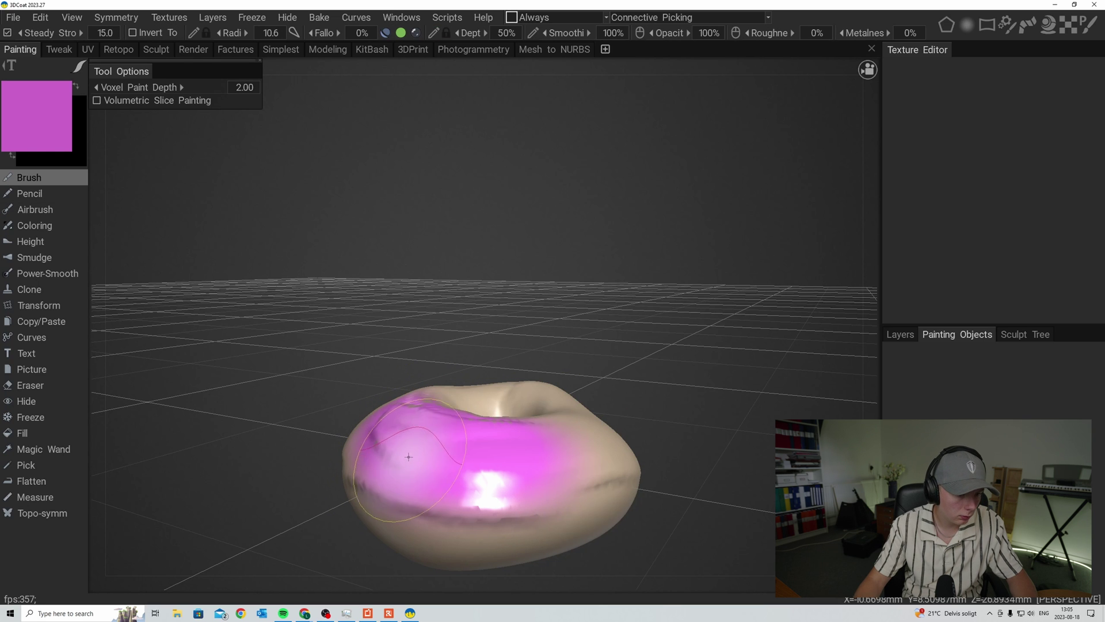
pyautogui.moveTo(576, 443)
pyautogui.mouseDown()
pyautogui.moveTo(611, 426)
pyautogui.moveTo(569, 424)
pyautogui.mouseUp()
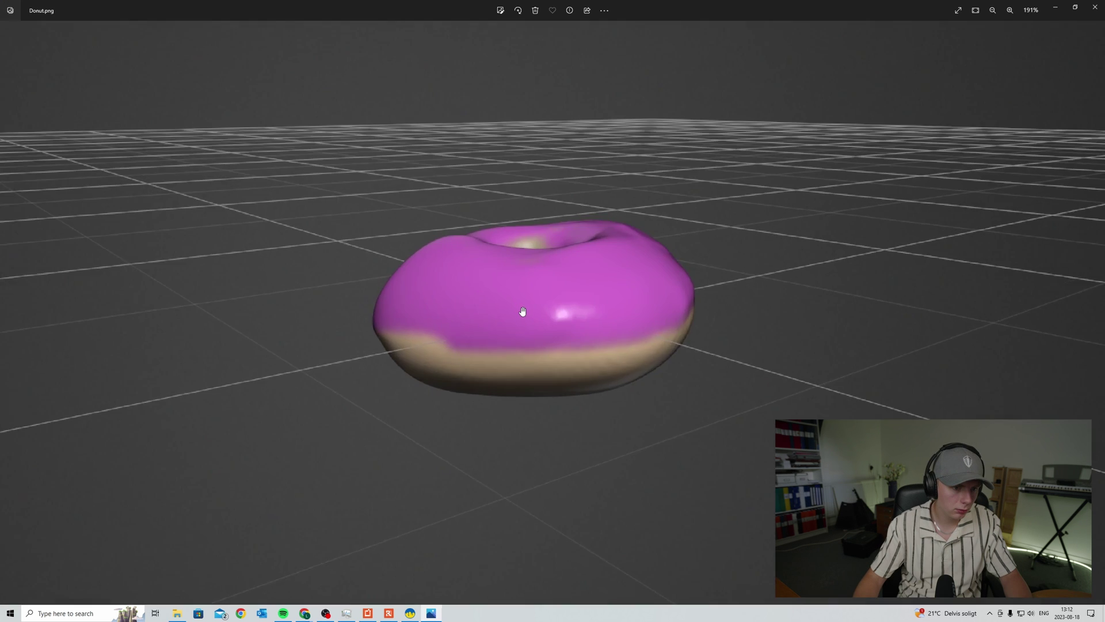
pyautogui.scroll(10, 523, 311)
pyautogui.scroll(-6, 523, 312)
pyautogui.scroll(-4, 523, 311)
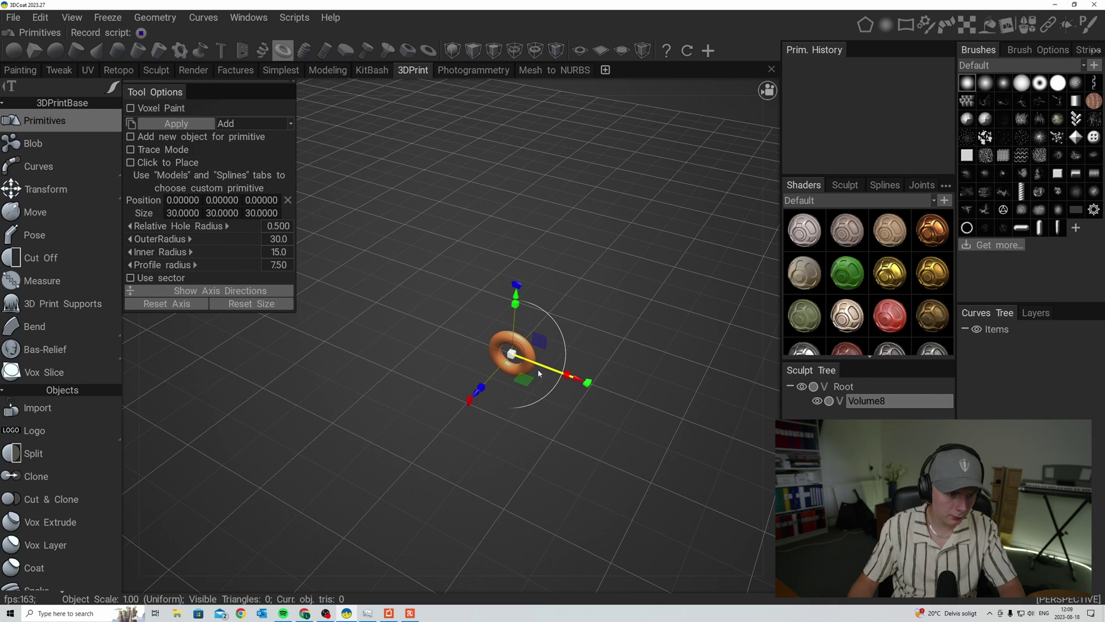
pyautogui.moveTo(537, 369); pyautogui.dragTo(530, 377, button='middle')
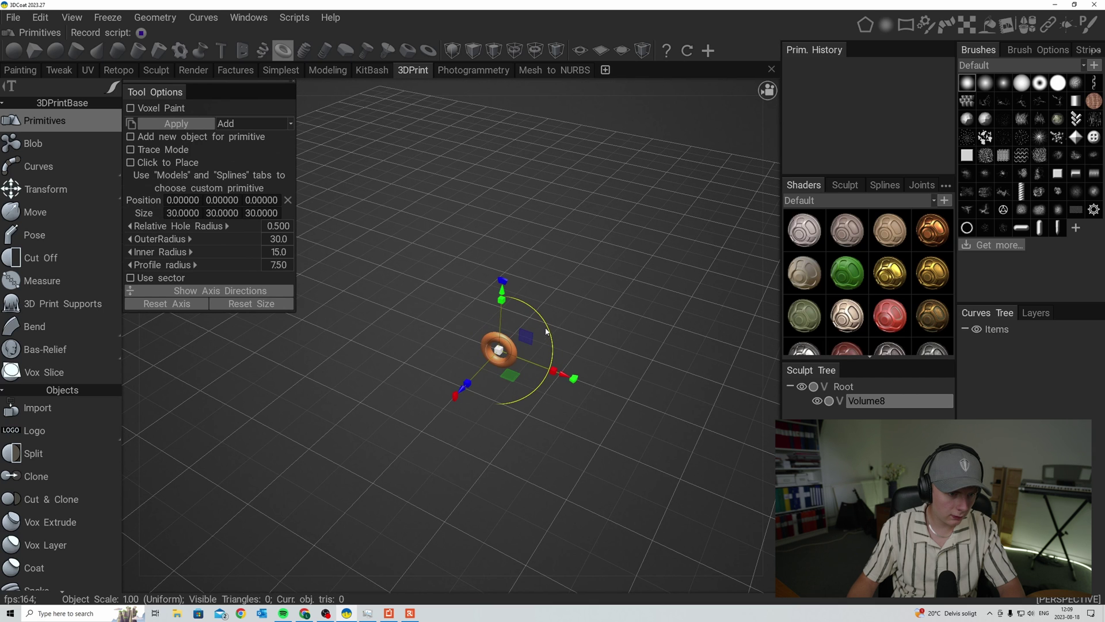
# Turn the torus slightly with the gizmo's yellow rotation ring and view it from the side.
pyautogui.moveTo(547, 331); pyautogui.dragTo(554, 334)
pyautogui.moveTo(554, 334); pyautogui.dragTo(503, 343, button='middle')
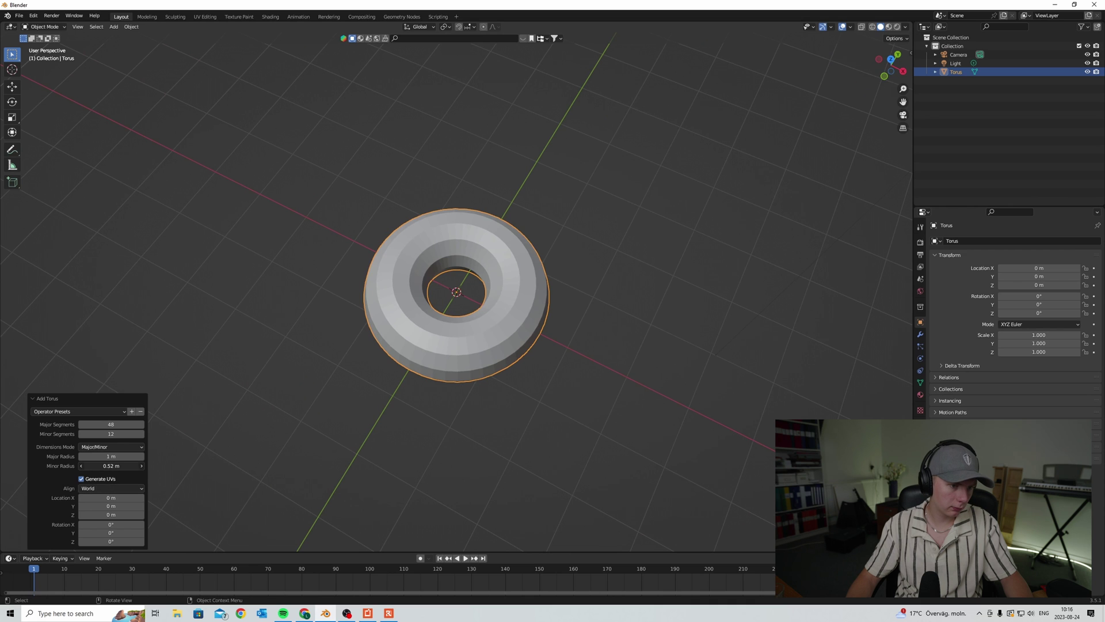
# Raise the torus's Minor Radius to thicken the tube and shade it smooth.
pyautogui.moveTo(112, 466); pyautogui.dragTo(118, 466)
pyautogui.moveTo(427, 377); pyautogui.dragTo(437, 331, button='middle')
pyautogui.rightClick(437, 331)
pyautogui.click(441, 331)
pyautogui.moveTo(514, 341); pyautogui.dragTo(399, 388, button='middle')
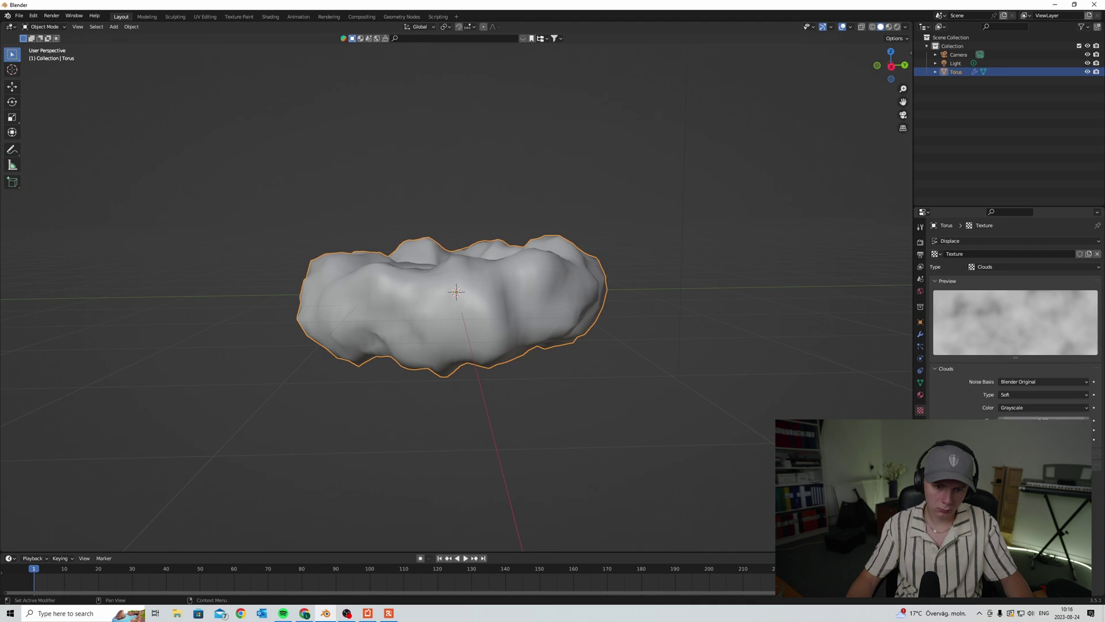
# Add Subdivision and Displace modifiers with displacement Strength 0.2 for a lumpy surface.
pyautogui.click(920, 334)
pyautogui.moveTo(1030, 378); pyautogui.dragTo(1008, 377)
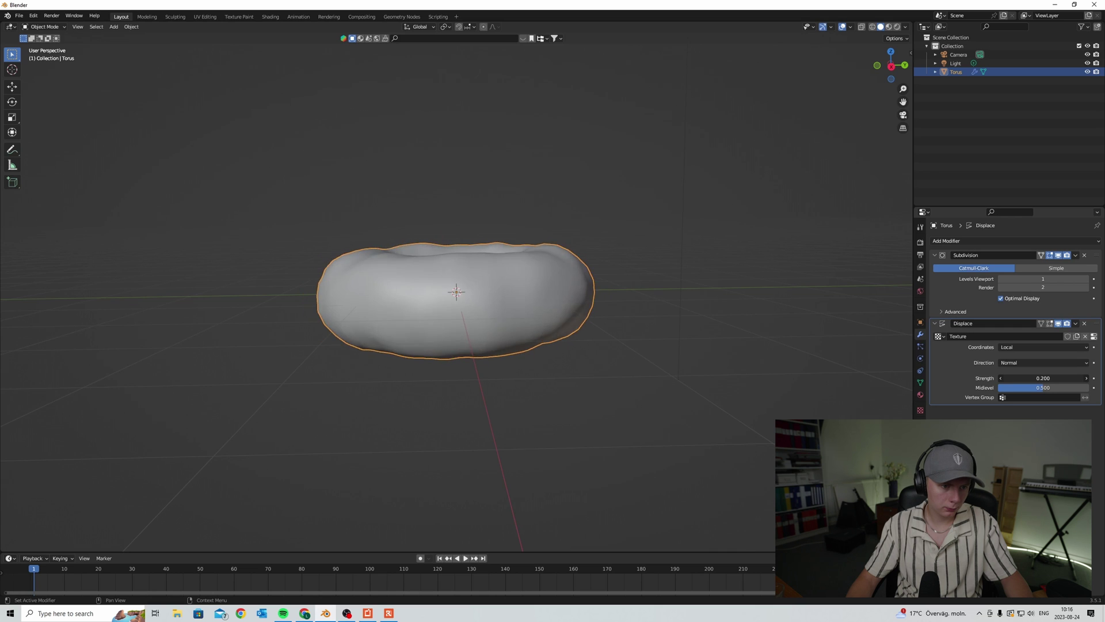
pyautogui.moveTo(564, 322); pyautogui.dragTo(572, 333, button='middle')
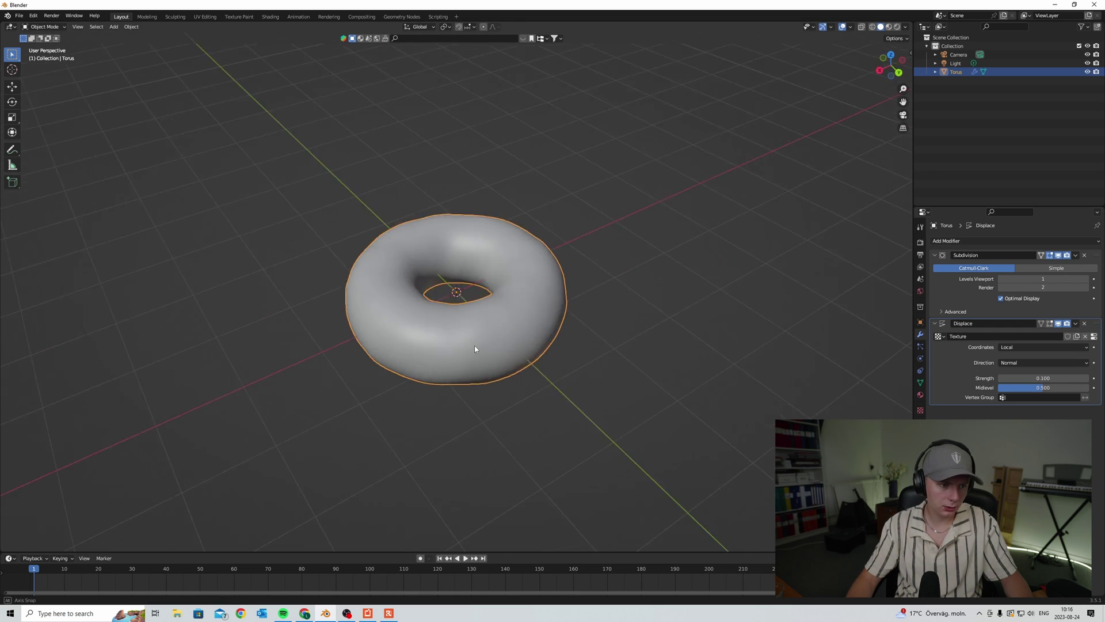
pyautogui.moveTo(407, 242); pyautogui.dragTo(407, 269, button='middle')
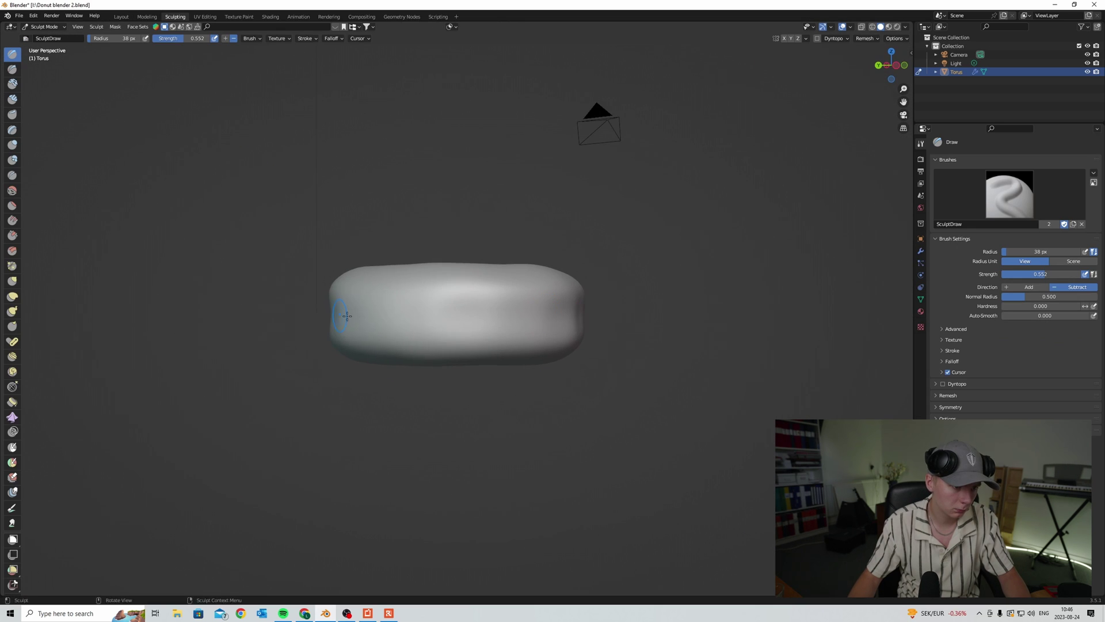
pyautogui.moveTo(347, 316); pyautogui.dragTo(536, 316, button='middle')
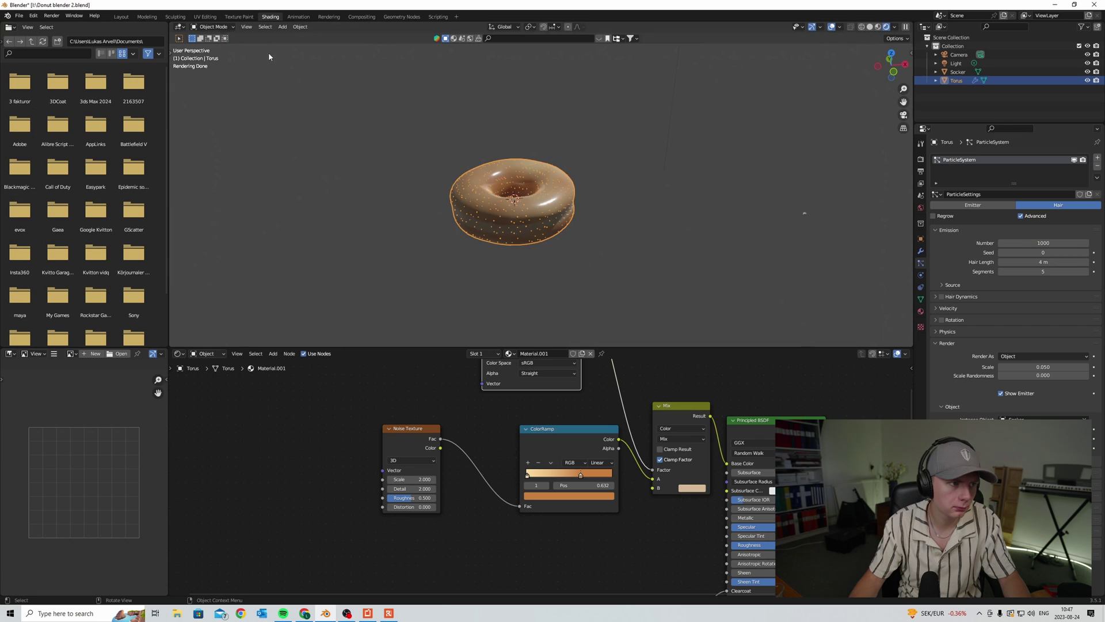
# Switch to Weight Paint mode and paint weights across the donut's top.
pyautogui.click(212, 26)
pyautogui.click(224, 76)
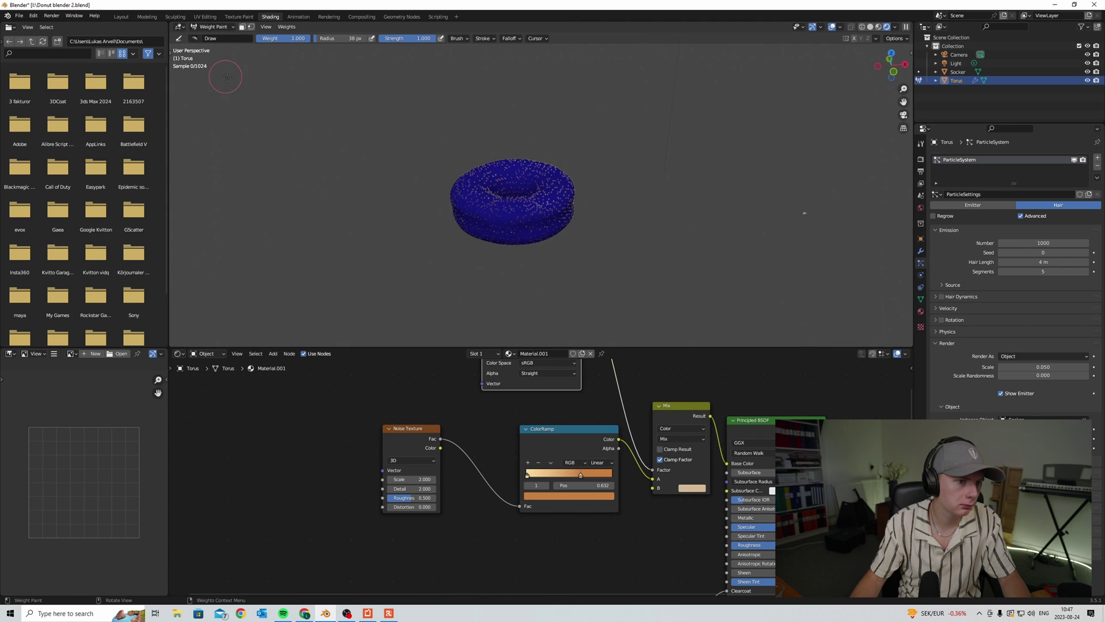
pyautogui.moveTo(472, 203); pyautogui.dragTo(529, 209)
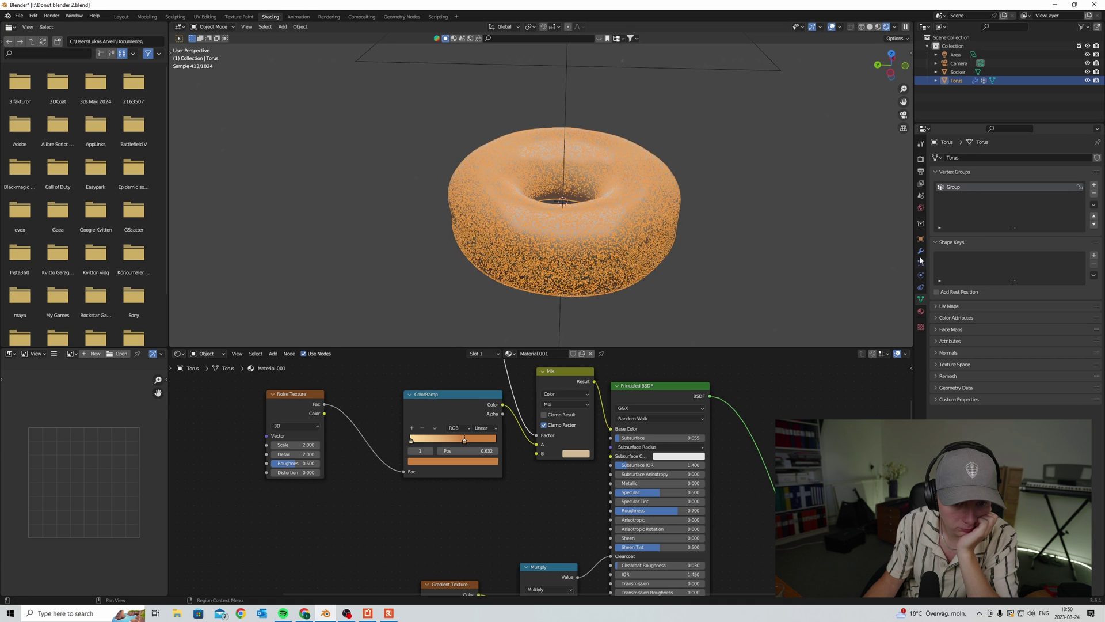
# Open the donut's Particles tab and scroll down to the sprinkle system's render settings.
pyautogui.click(920, 262)
pyautogui.scroll(-8, 990, 345)
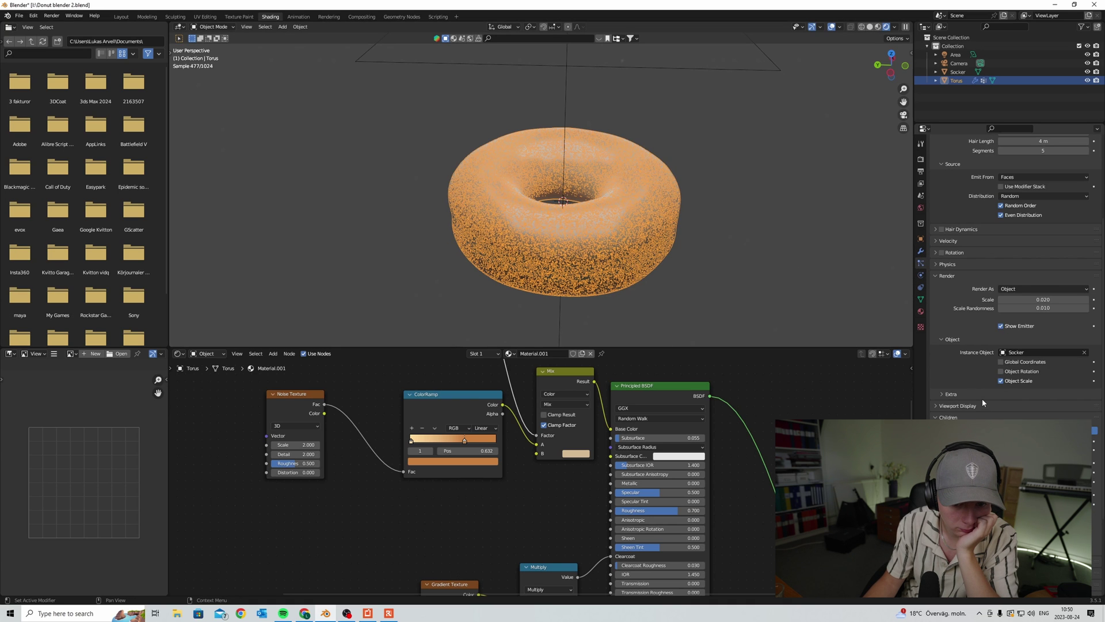
pyautogui.scroll(-1, 982, 400)
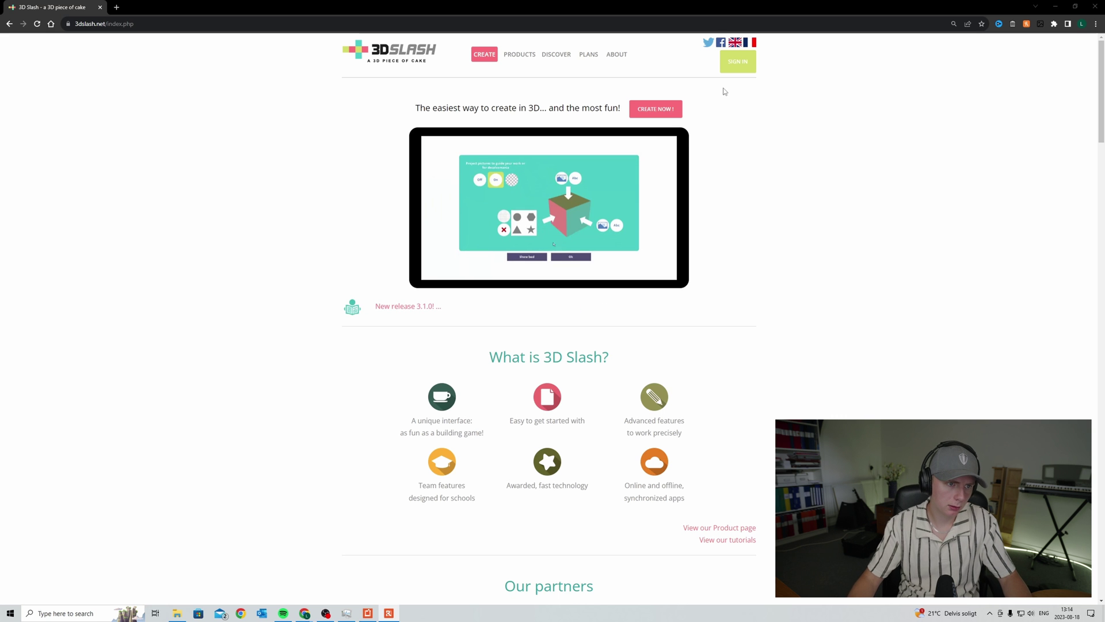
# Advance the 3D Slash tutorial to step 3/9, With the Hammer.
pyautogui.scroll(-5, 689, 98)
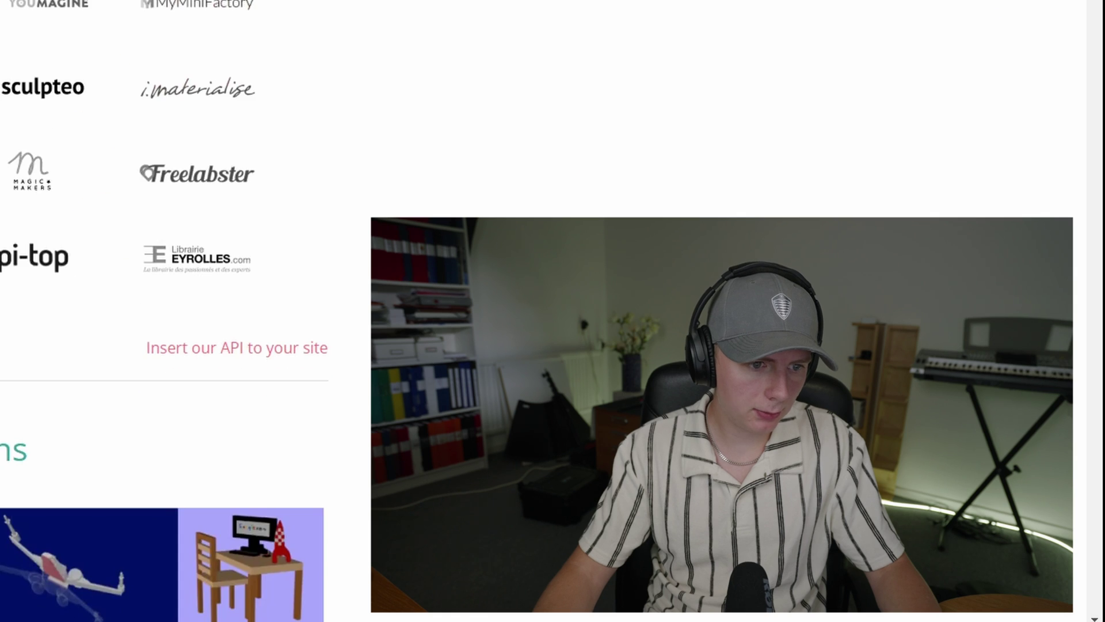
pyautogui.scroll(-10, 164, 311)
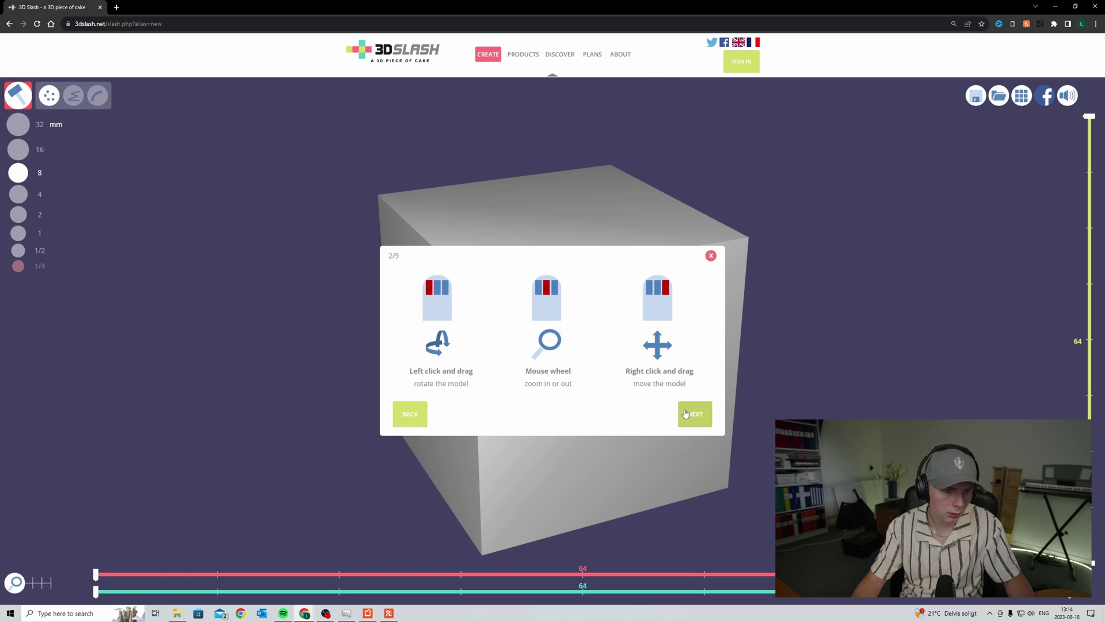
pyautogui.click(685, 413)
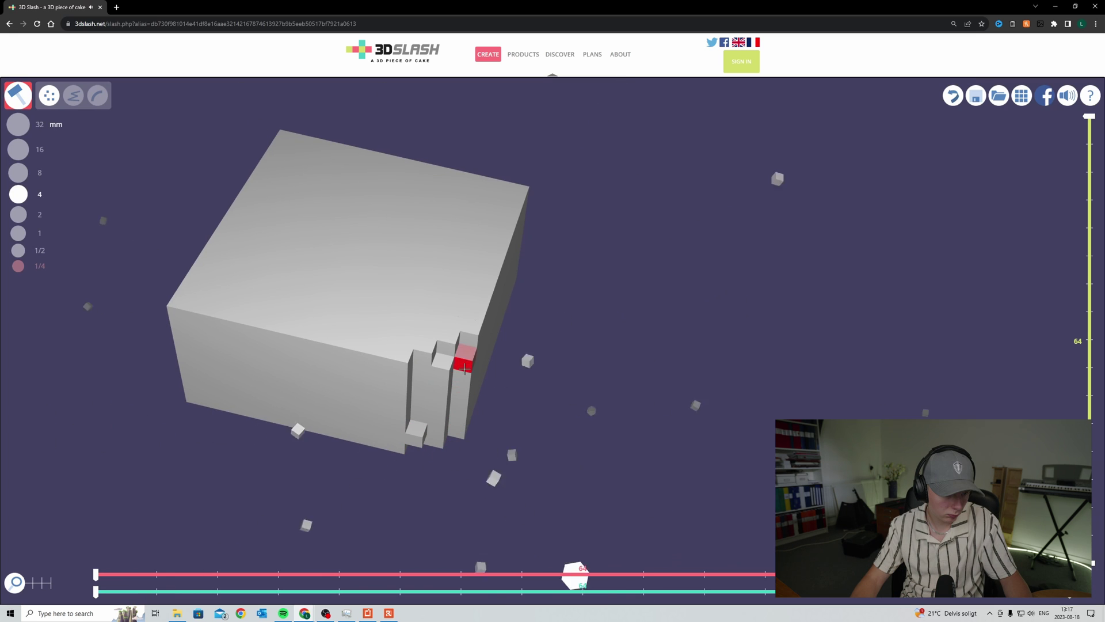
# Hammer out pillar, slot-bottom and corner cubes to shape the holed disc, orbiting between hits.
pyautogui.click(465, 367)
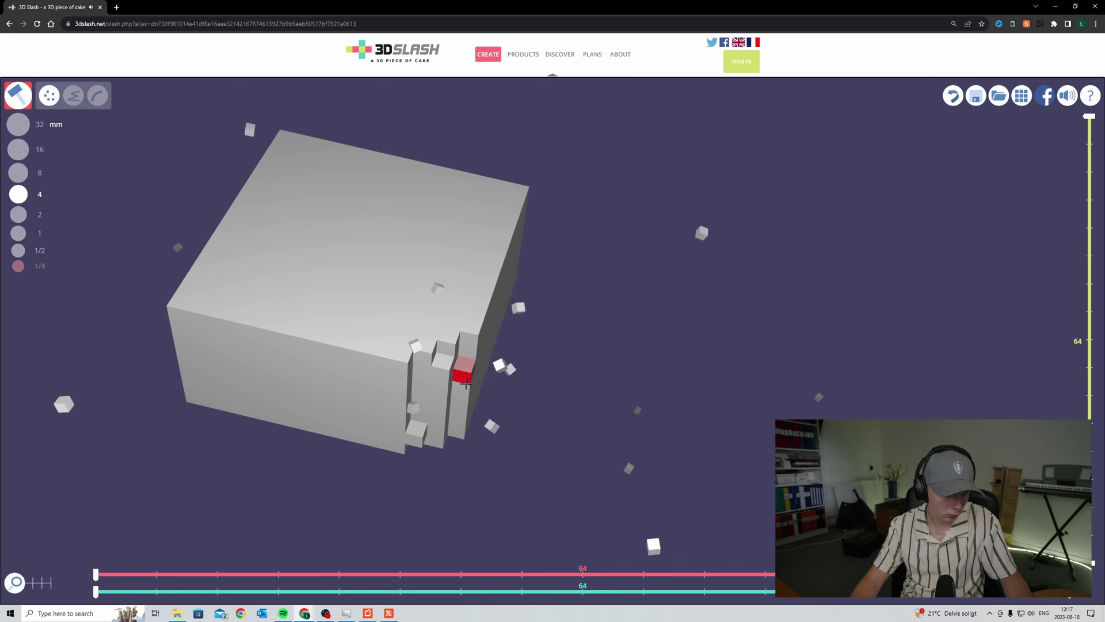
pyautogui.click(465, 403)
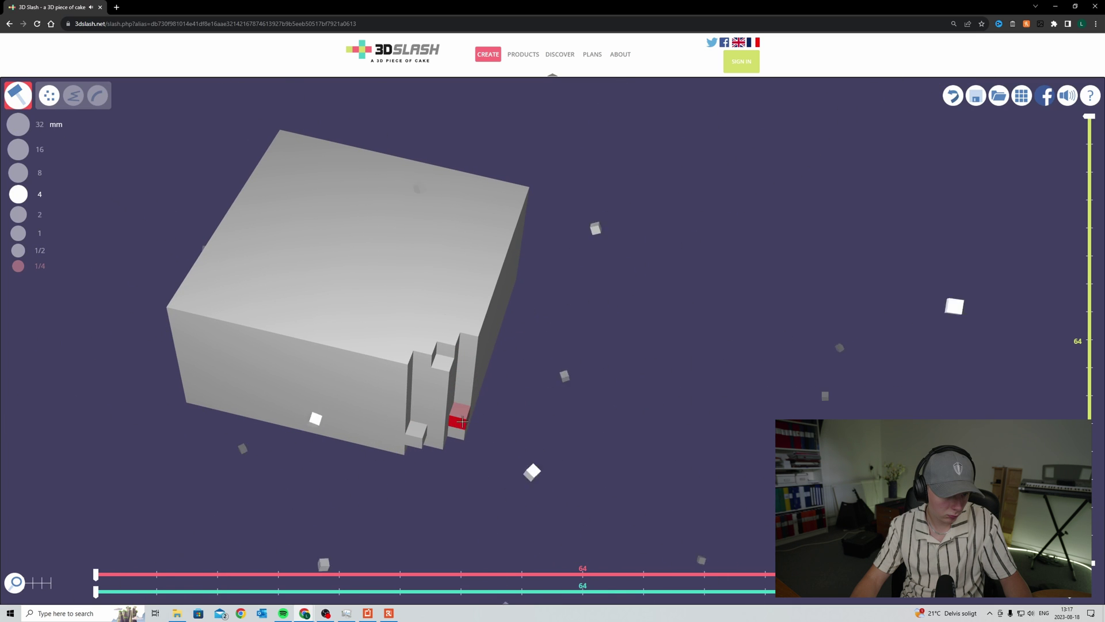
pyautogui.click(454, 420)
pyautogui.click(435, 434)
pyautogui.moveTo(438, 429); pyautogui.dragTo(616, 395, button='right')
pyautogui.click(361, 388)
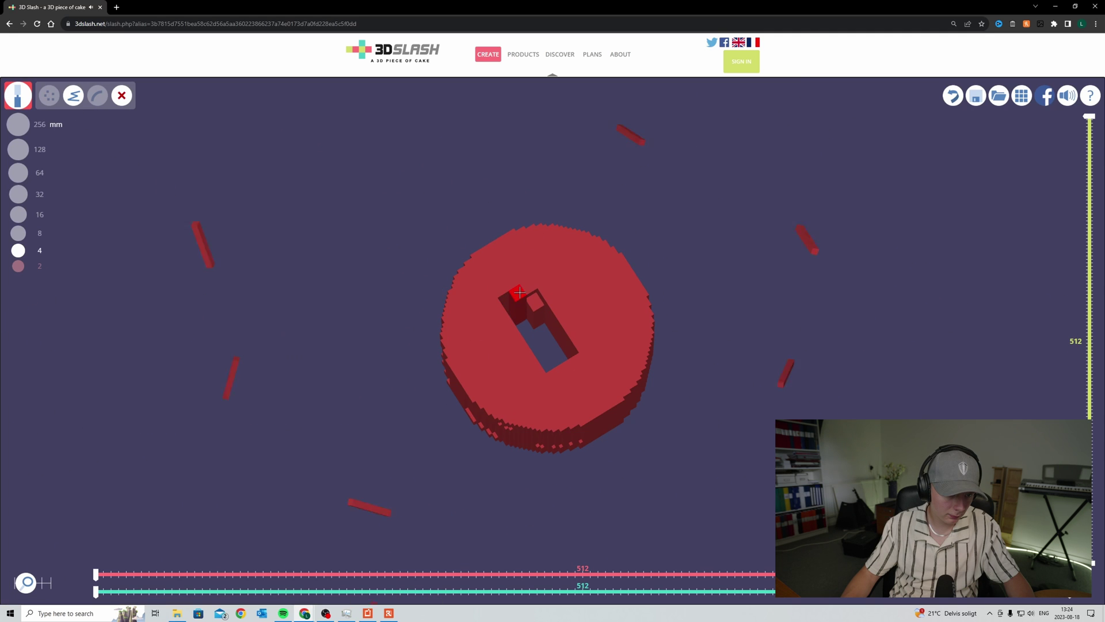
pyautogui.click(520, 293)
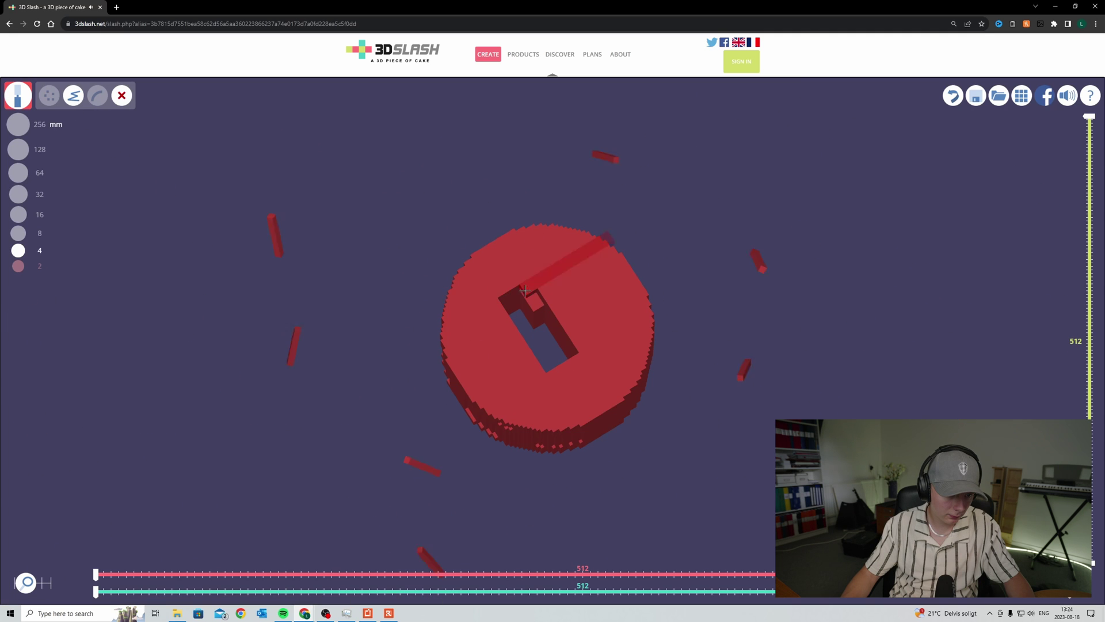
pyautogui.moveTo(547, 292); pyautogui.dragTo(610, 255, button='right')
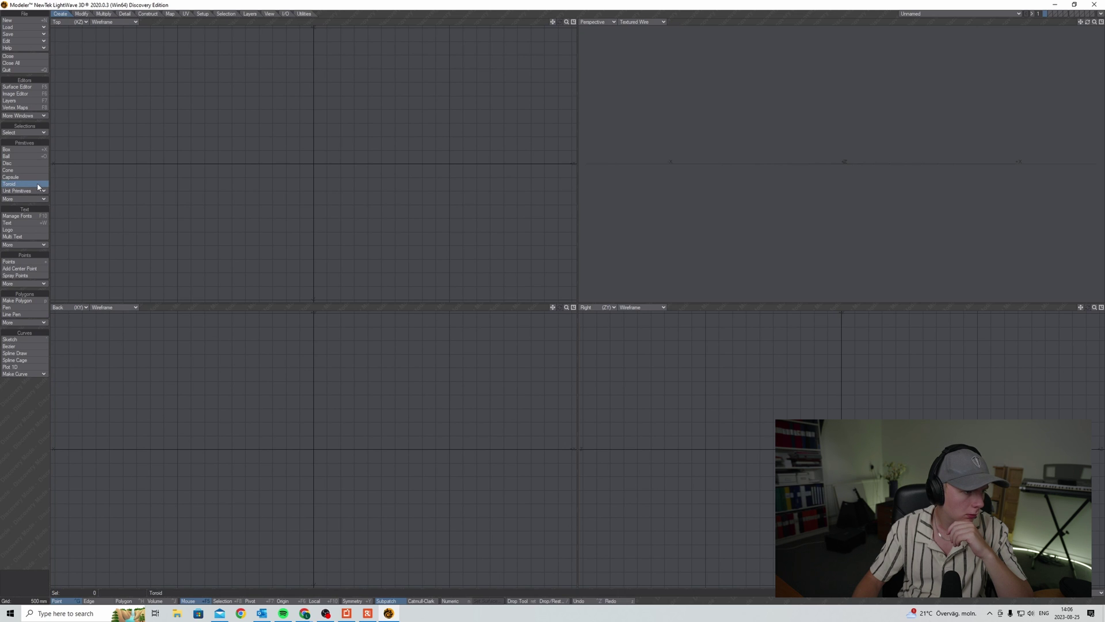
# Drag out a Toroid in the Top view, then apply Subdivide with the Smooth option.
pyautogui.click(28, 184)
pyautogui.moveTo(307, 161); pyautogui.dragTo(323, 166)
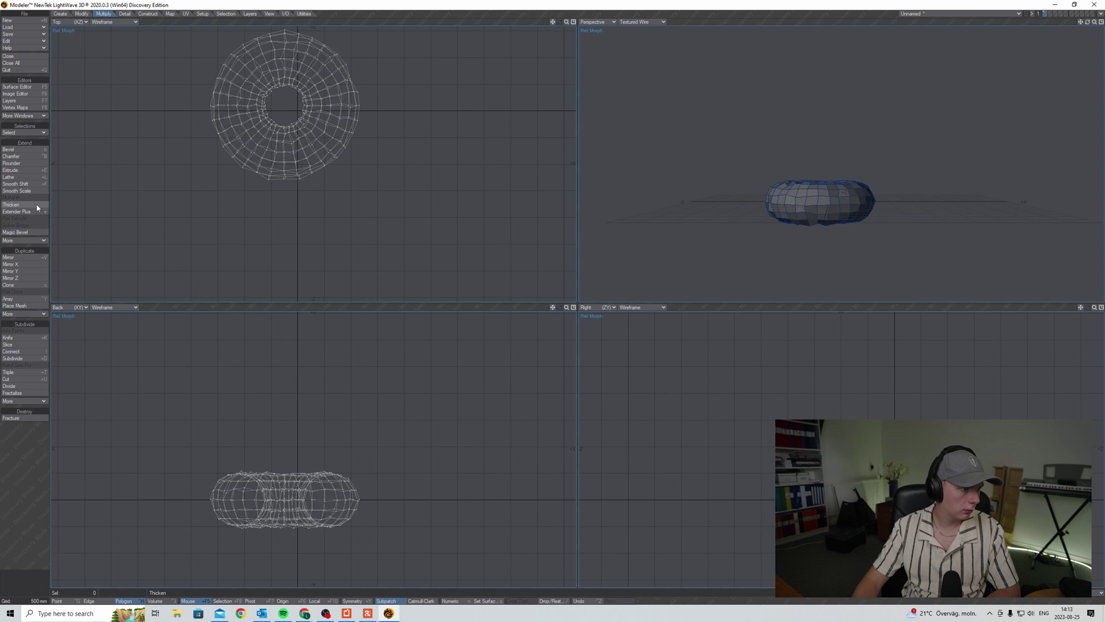
pyautogui.click(38, 240)
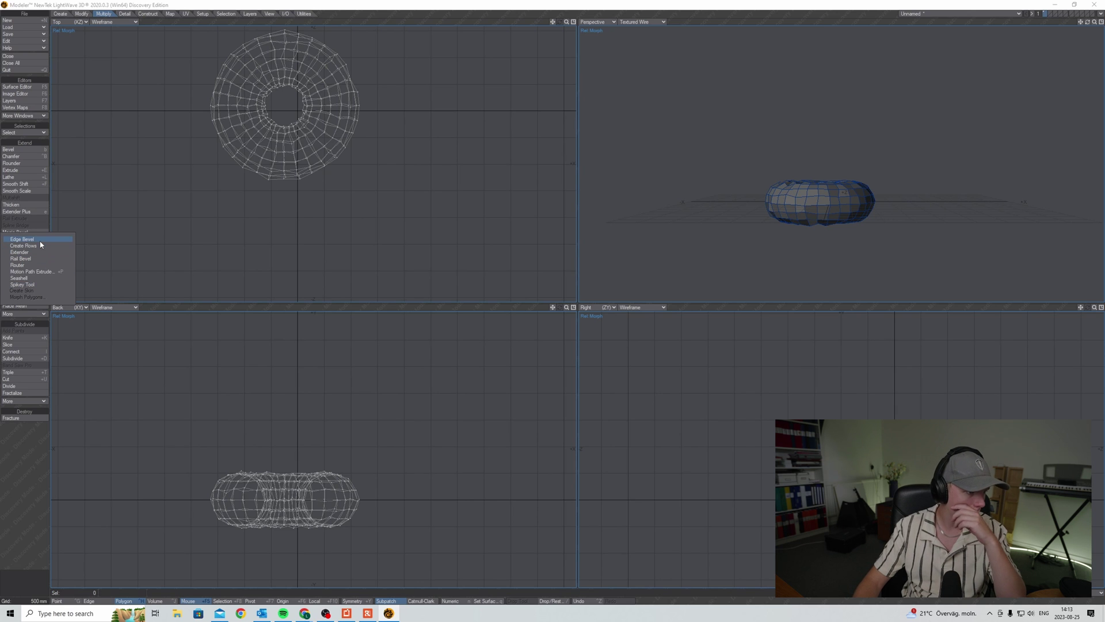
pyautogui.click(14, 539)
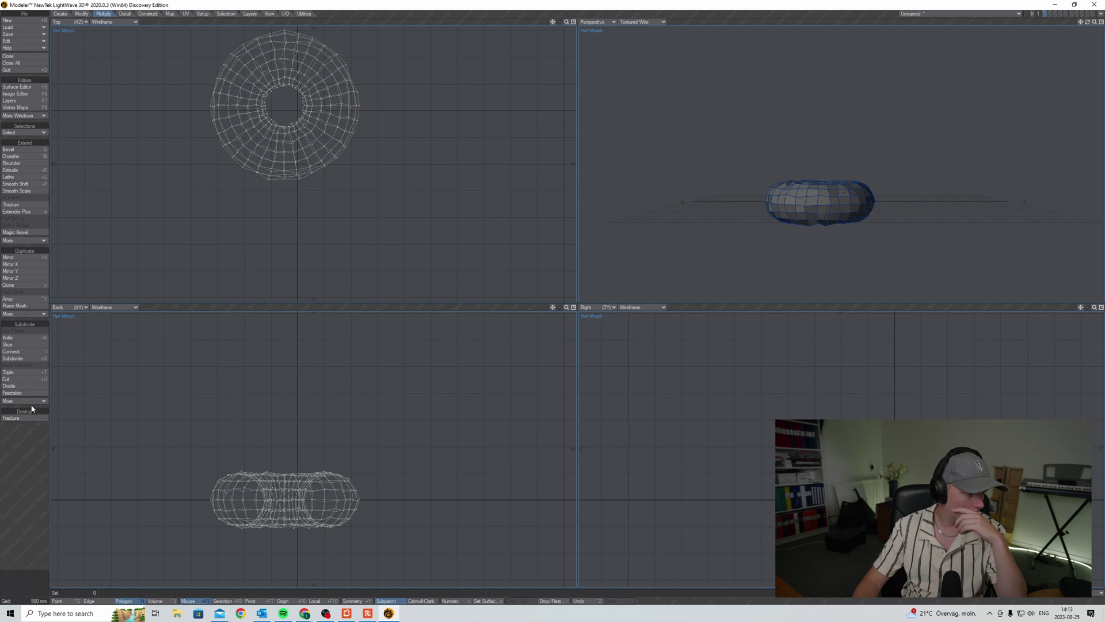
pyautogui.click(29, 359)
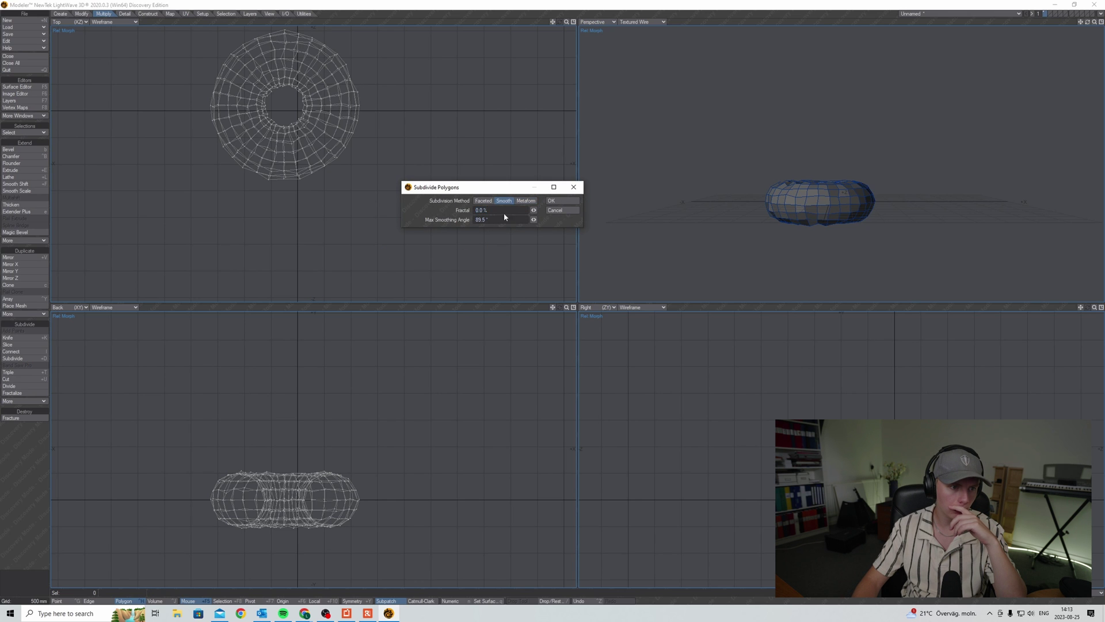
pyautogui.click(563, 201)
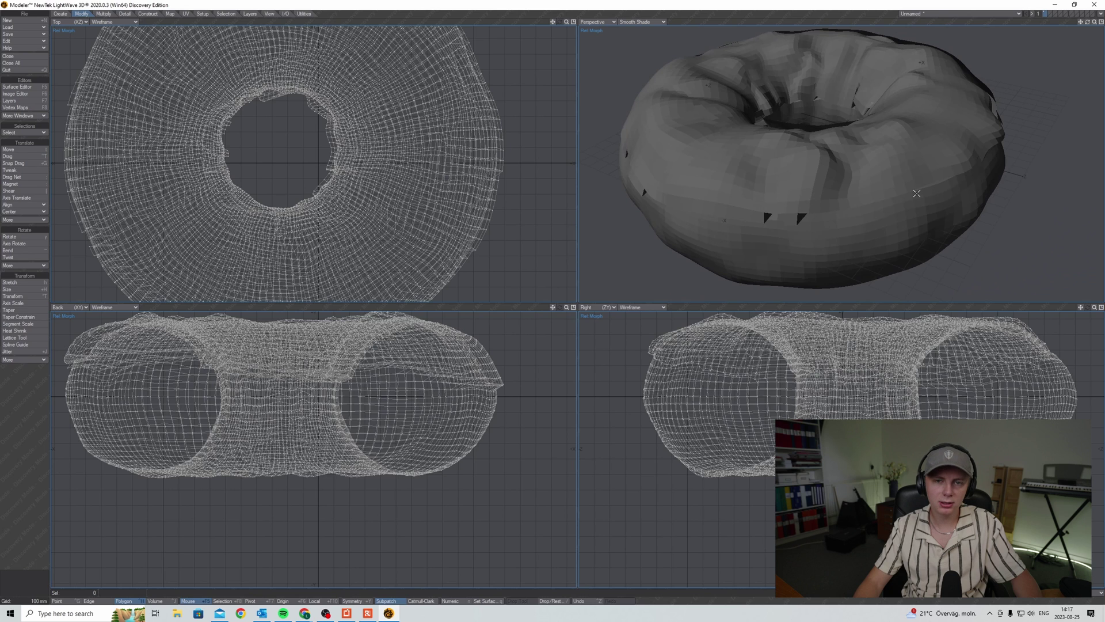
# Open the Surface Editor's Color swatch and shift the hue and value toward olive-yellow.
pyautogui.scroll(-2, 883, 198)
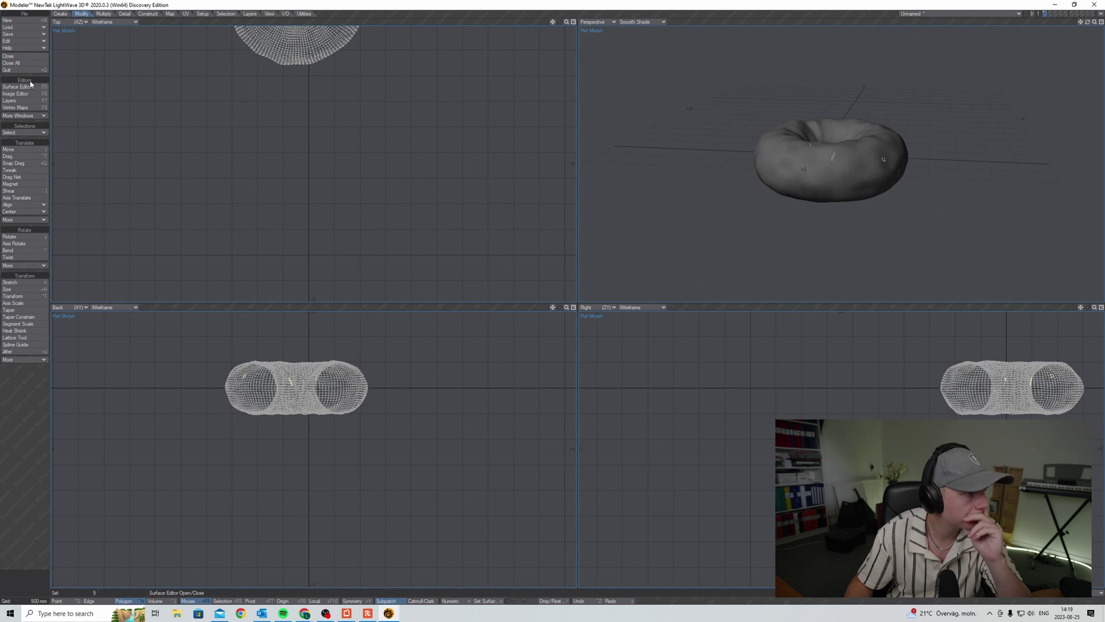
pyautogui.click(17, 87)
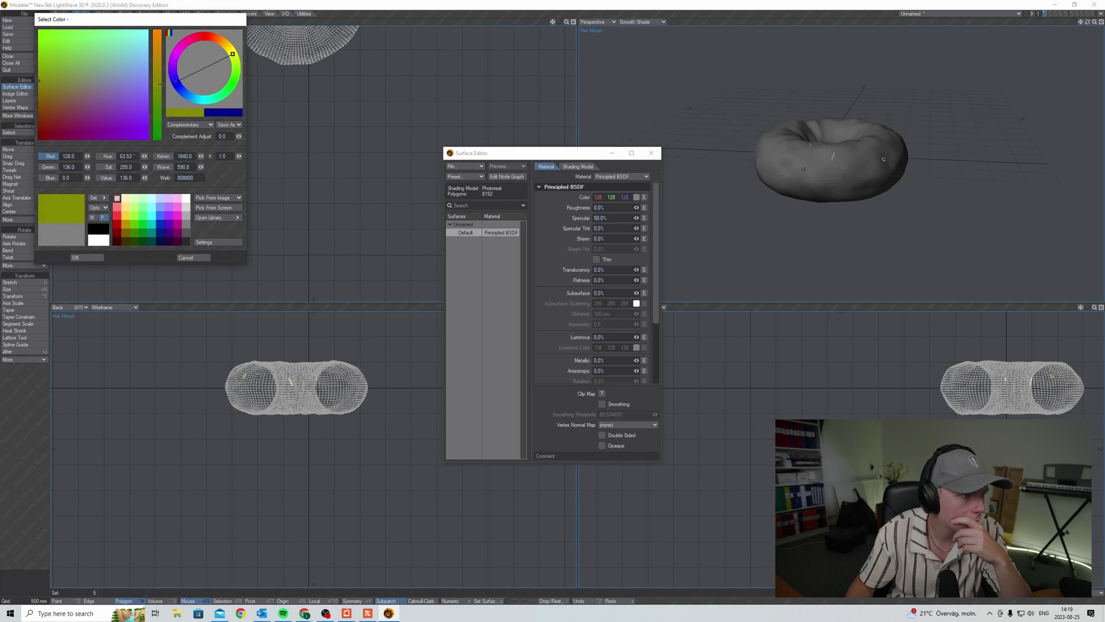
pyautogui.moveTo(233, 54); pyautogui.dragTo(233, 53)
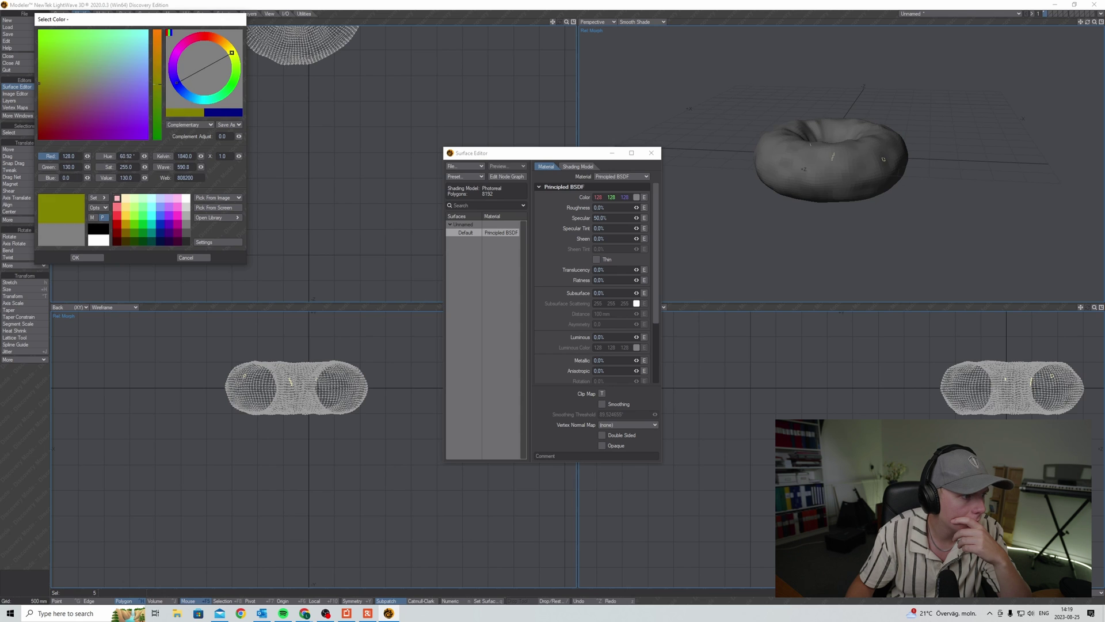
pyautogui.click(157, 85)
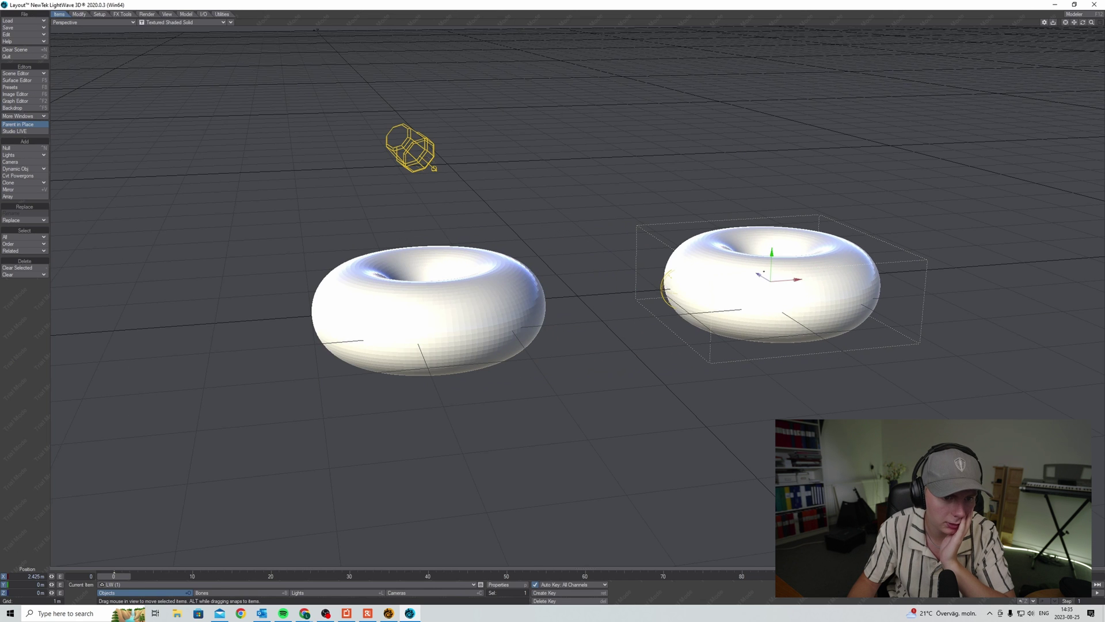
# Reposition the donut copies, moving the bottom-left one right and lifting it above the plate.
pyautogui.moveTo(764, 271); pyautogui.dragTo(464, 311)
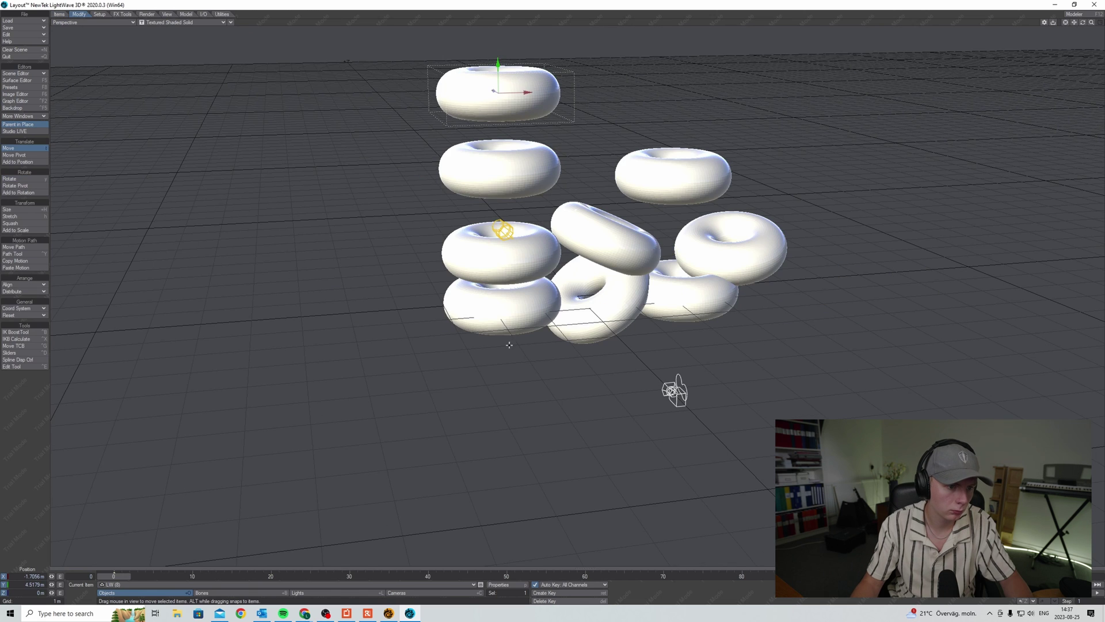
pyautogui.click(511, 323)
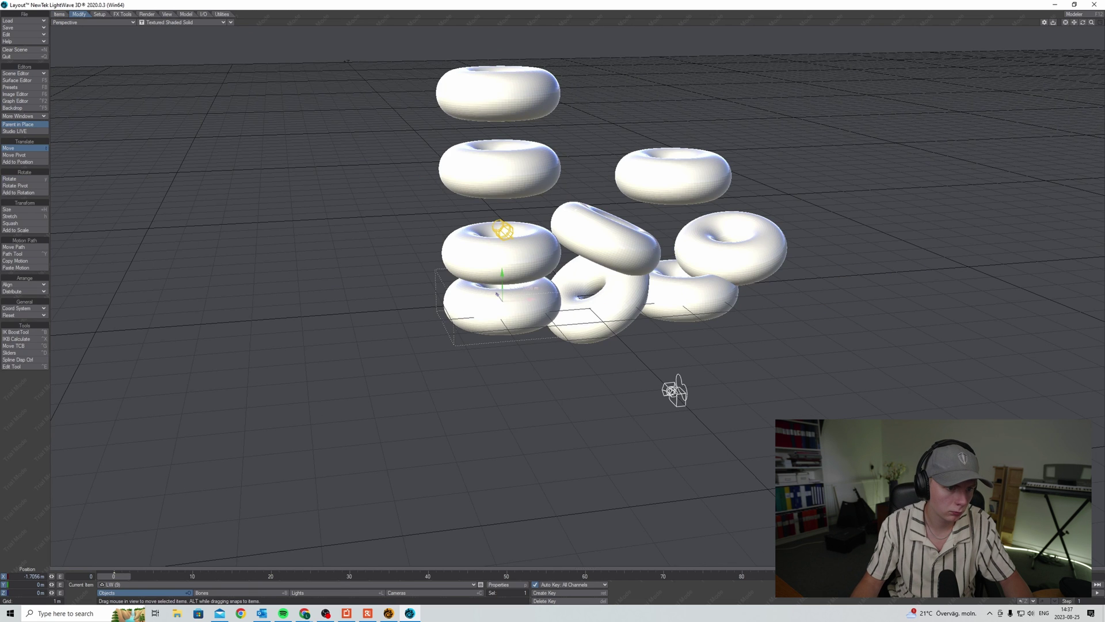
pyautogui.moveTo(498, 293); pyautogui.dragTo(657, 282)
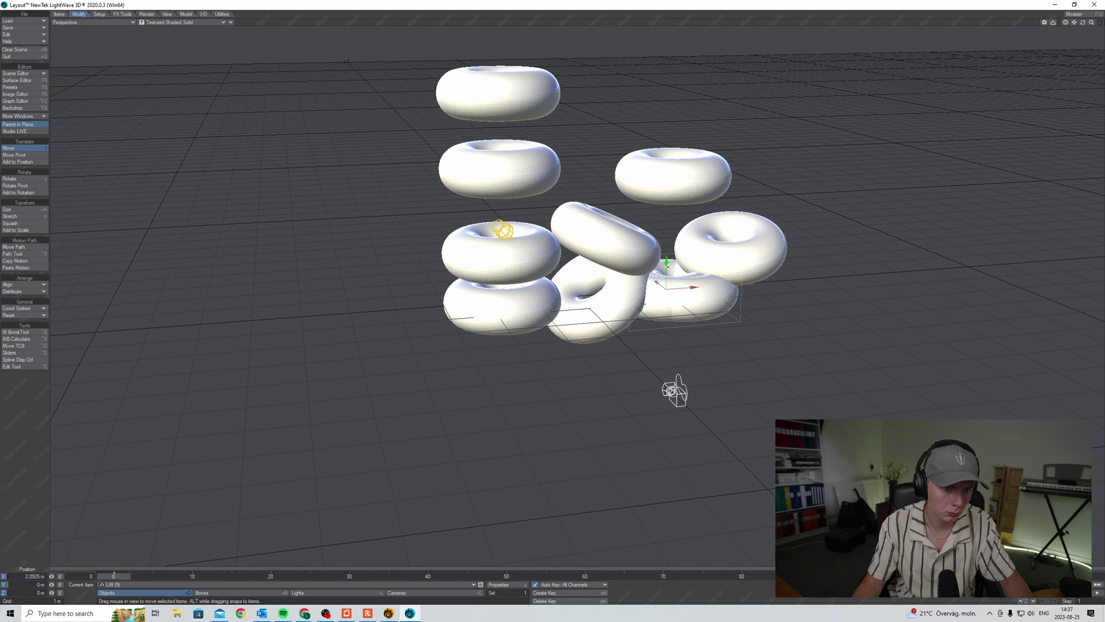
pyautogui.moveTo(657, 282); pyautogui.dragTo(657, 78, button='right')
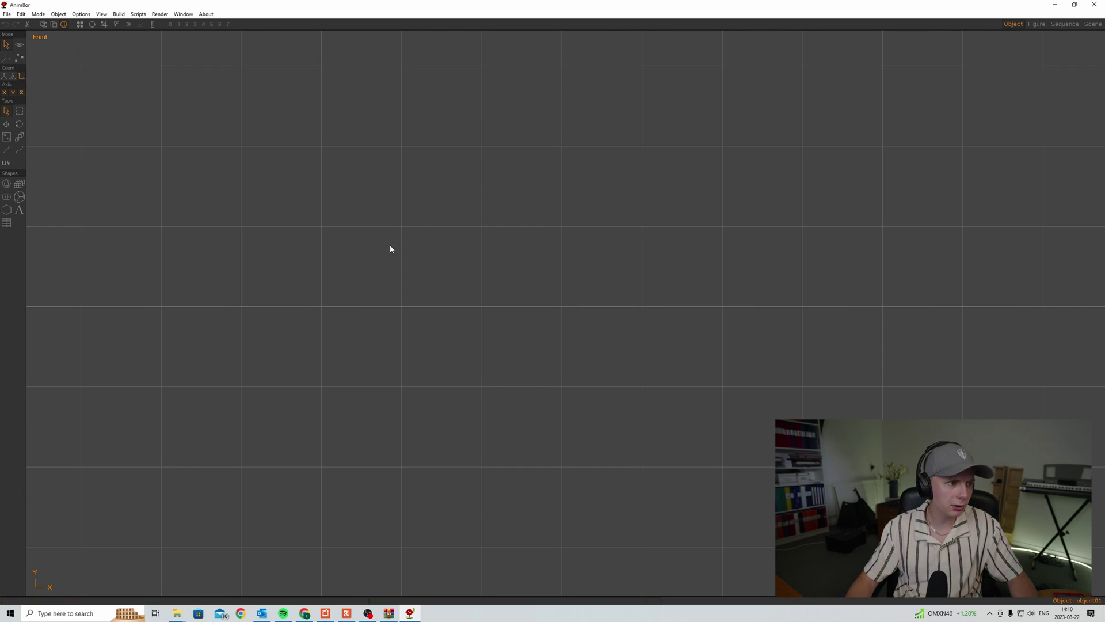
# Add a circle shape, tilt the view into perspective, add cylinders and scale the donut up.
pyautogui.hotkey('ctrl', 'z')
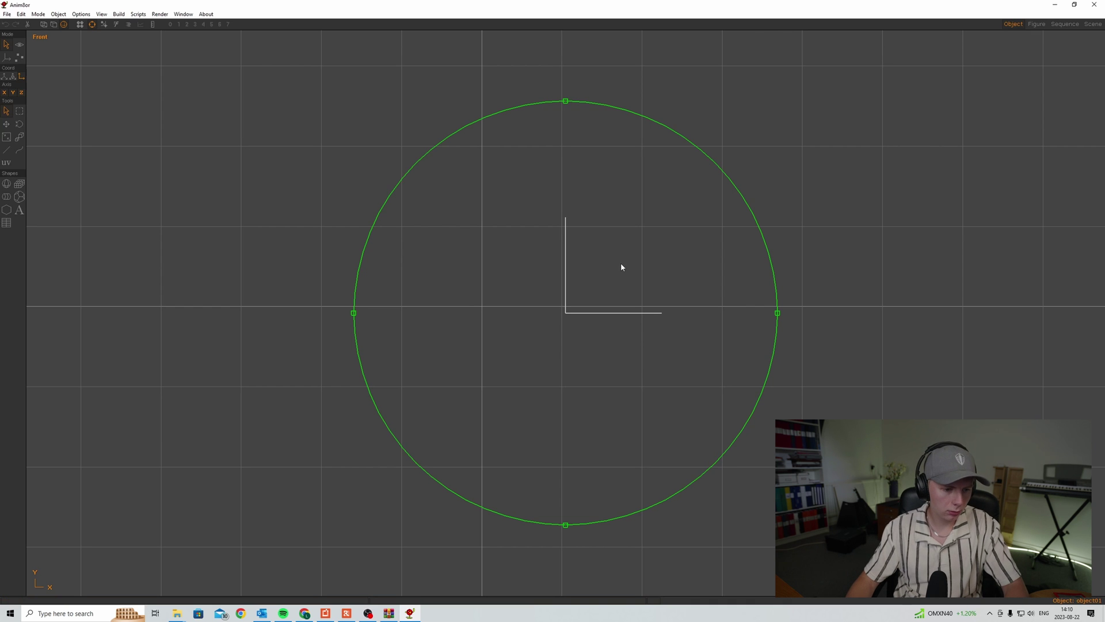
pyautogui.moveTo(564, 524); pyautogui.dragTo(873, 356, button='middle')
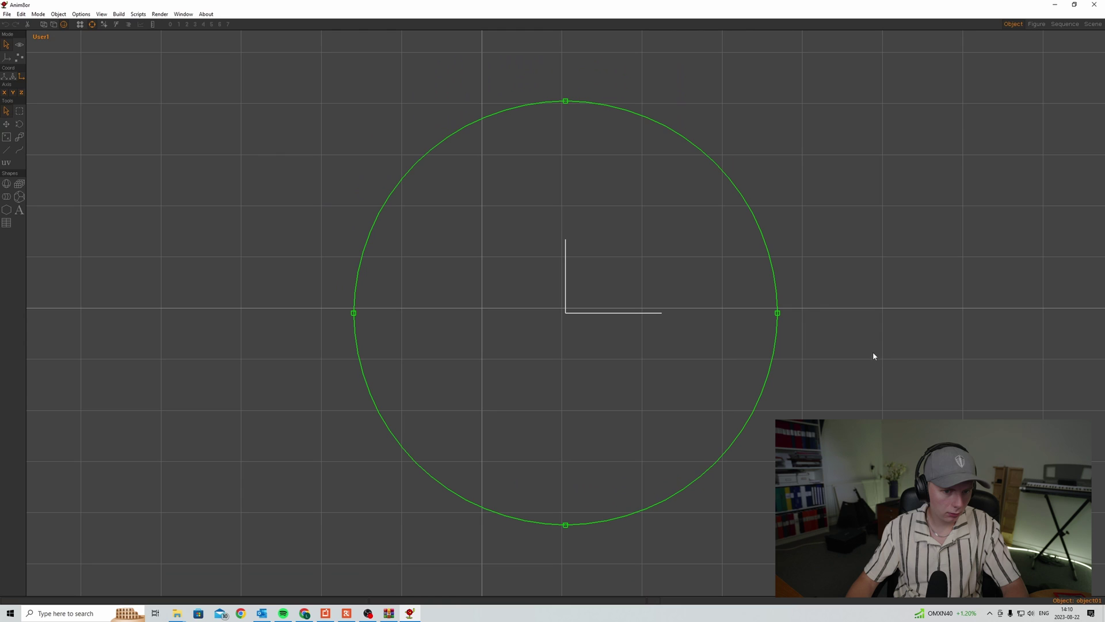
pyautogui.moveTo(778, 317); pyautogui.dragTo(417, 486, button='middle')
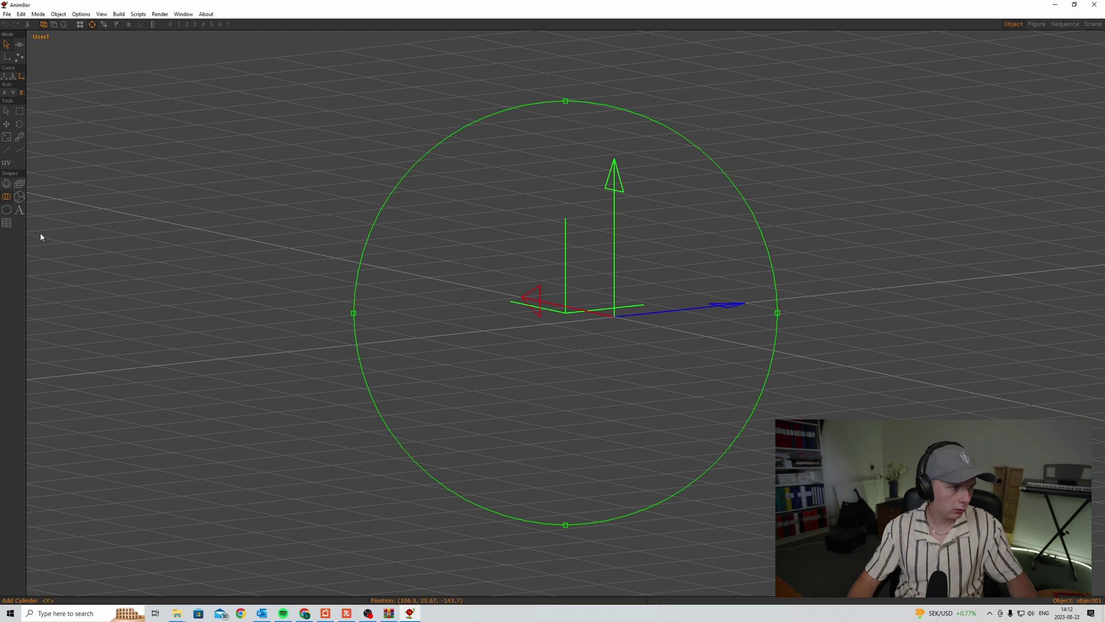
pyautogui.click(6, 197)
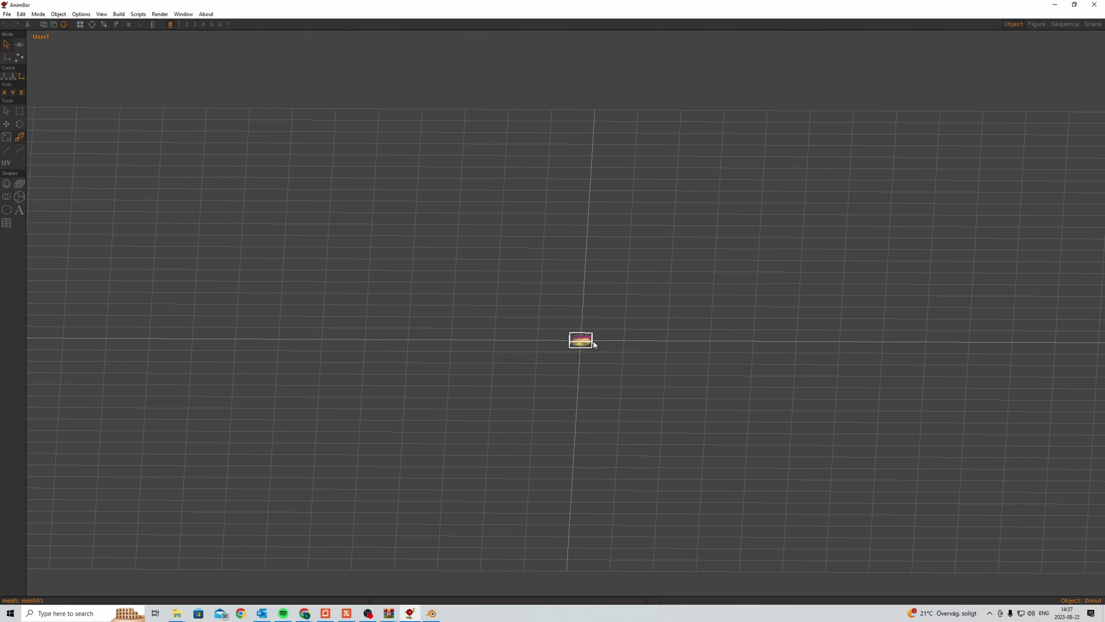
pyautogui.moveTo(594, 344); pyautogui.dragTo(749, 369)
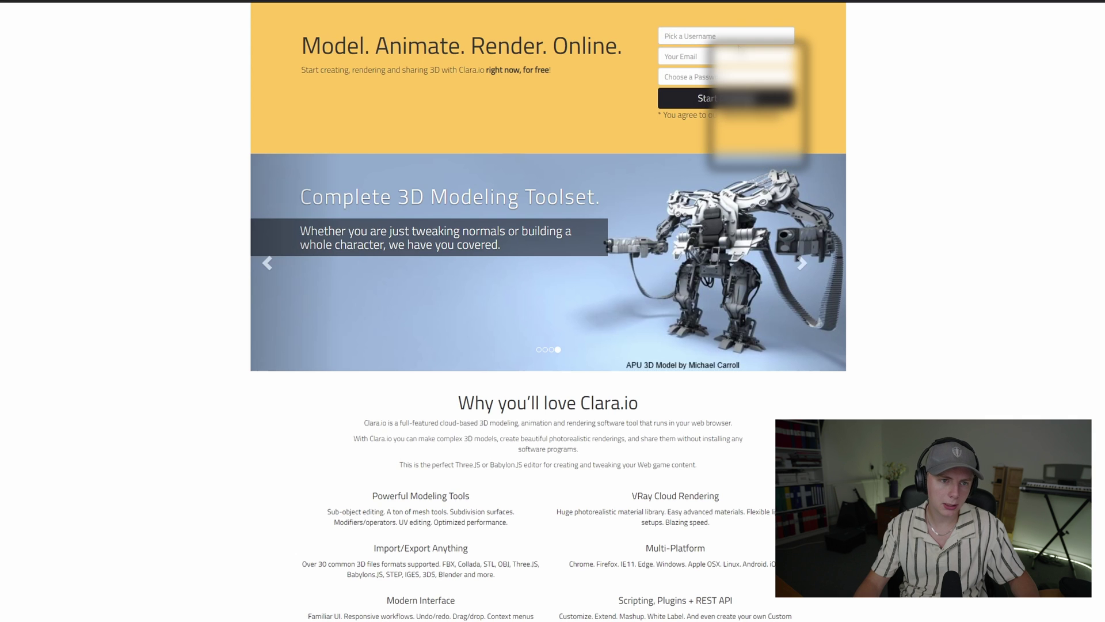
# Enter a username in the Clara.io sign-up form and submit it.
pyautogui.click(711, 34)
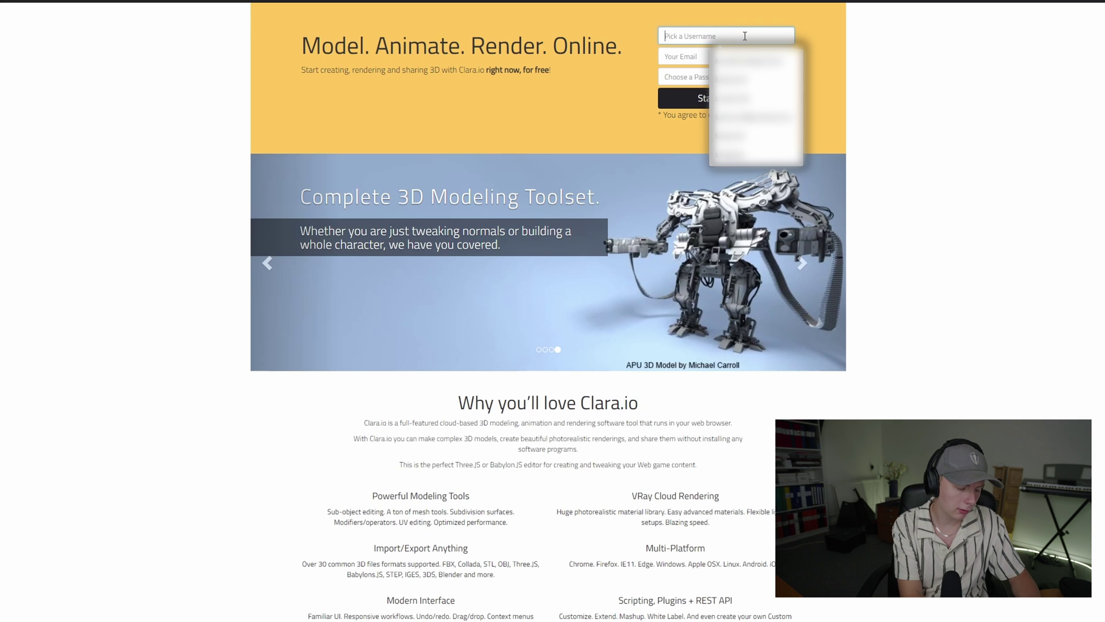
pyautogui.write('mastermodeler69')
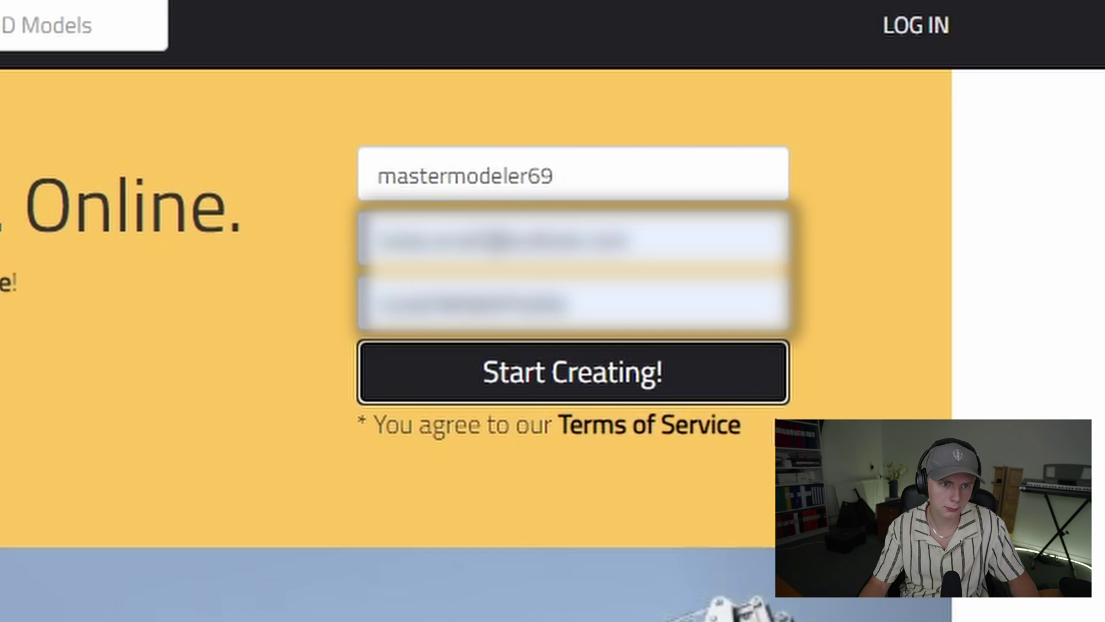
pyautogui.press('Return')
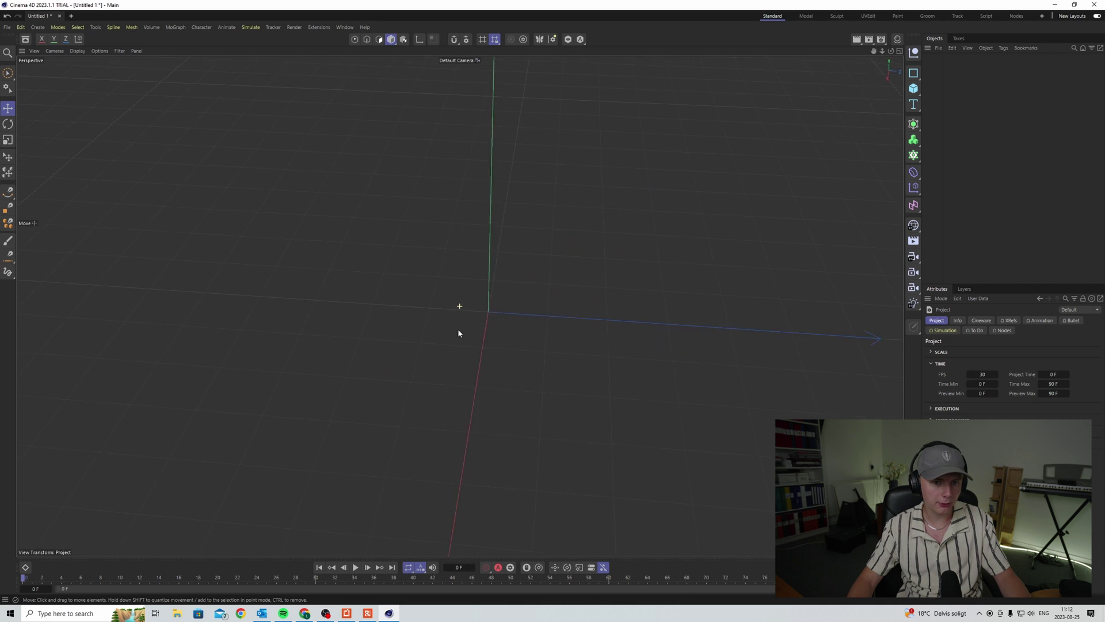
# Orbit the empty Cinema 4D Perspective viewport to look around the scene.
pyautogui.keyDown('alt'); pyautogui.moveTo(459, 333); pyautogui.dragTo(401, 311); pyautogui.keyUp('alt')
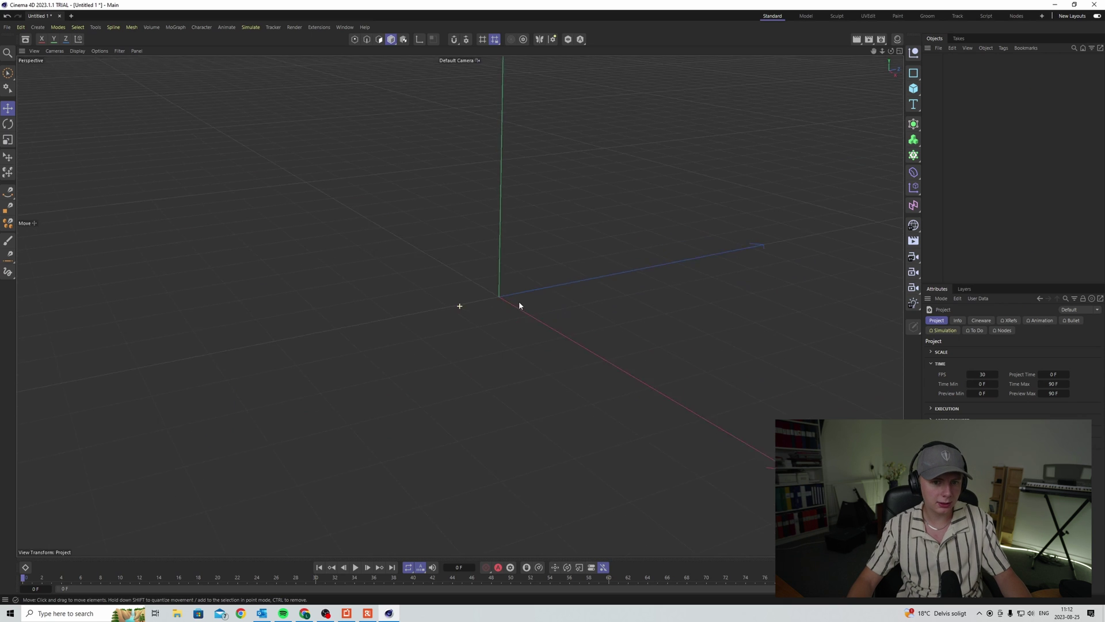
pyautogui.moveTo(519, 301)
pyautogui.keyDown('alt'); pyautogui.mouseDown()
pyautogui.moveTo(451, 338)
pyautogui.moveTo(407, 304)
pyautogui.moveTo(368, 309)
pyautogui.mouseUp(); pyautogui.keyUp('alt')
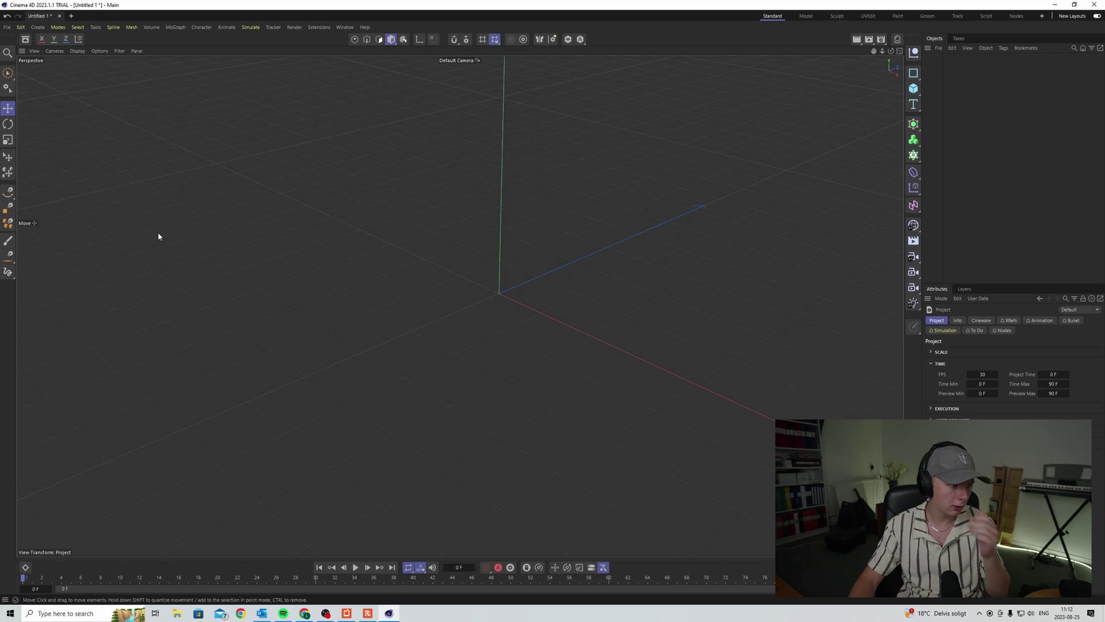
# Add a Torus primitive and enlarge the Perspective view to full size.
pyautogui.click(914, 88)
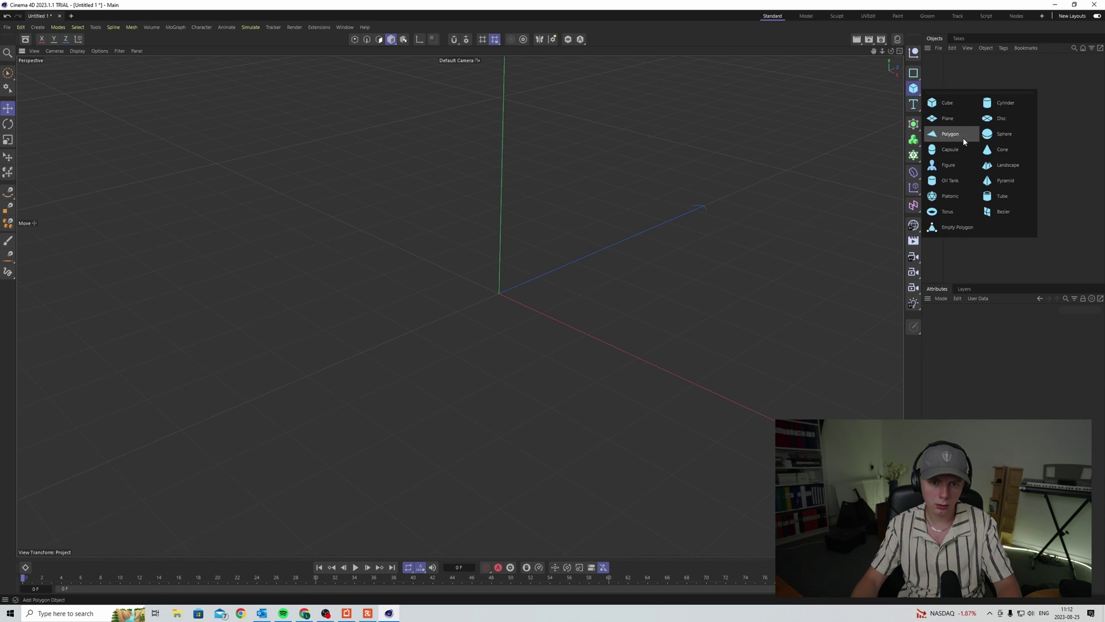
pyautogui.click(948, 211)
pyautogui.middleClick(544, 395)
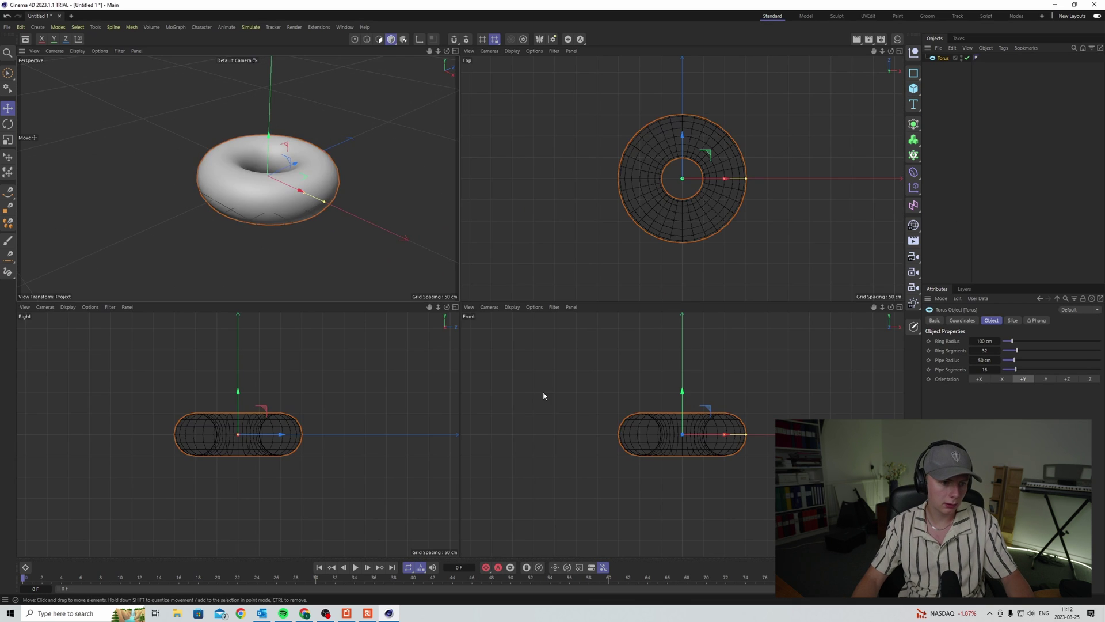
pyautogui.middleClick(374, 249)
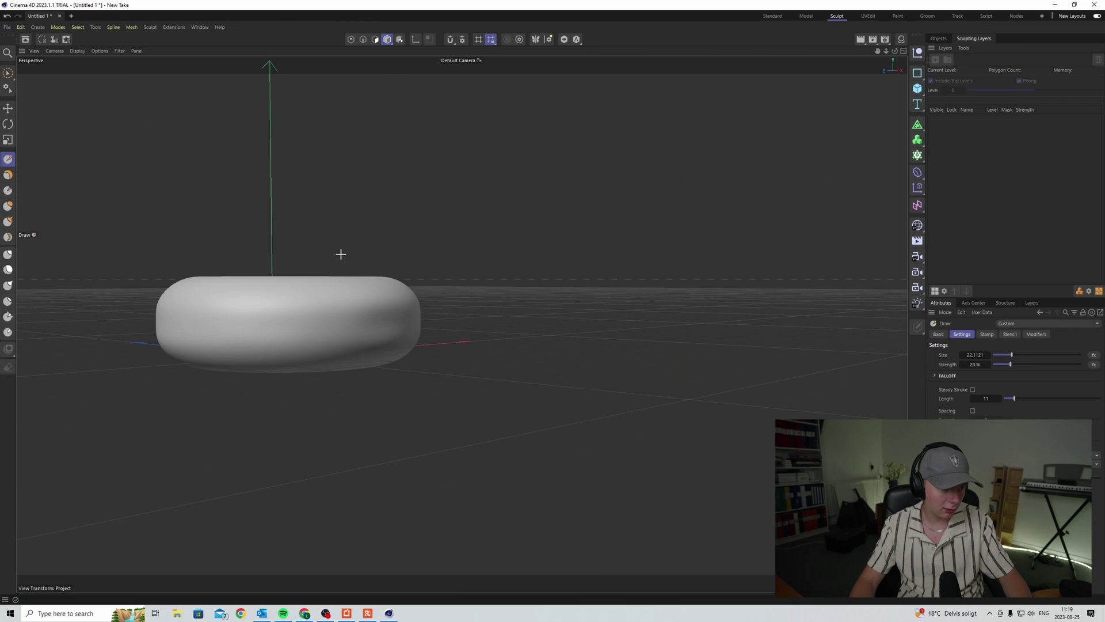
# Paint sprinkles along the donut's front edge and place the cylinder onto its surface.
pyautogui.keyDown('alt'); pyautogui.moveTo(444, 298); pyautogui.dragTo(473, 391); pyautogui.keyUp('alt')
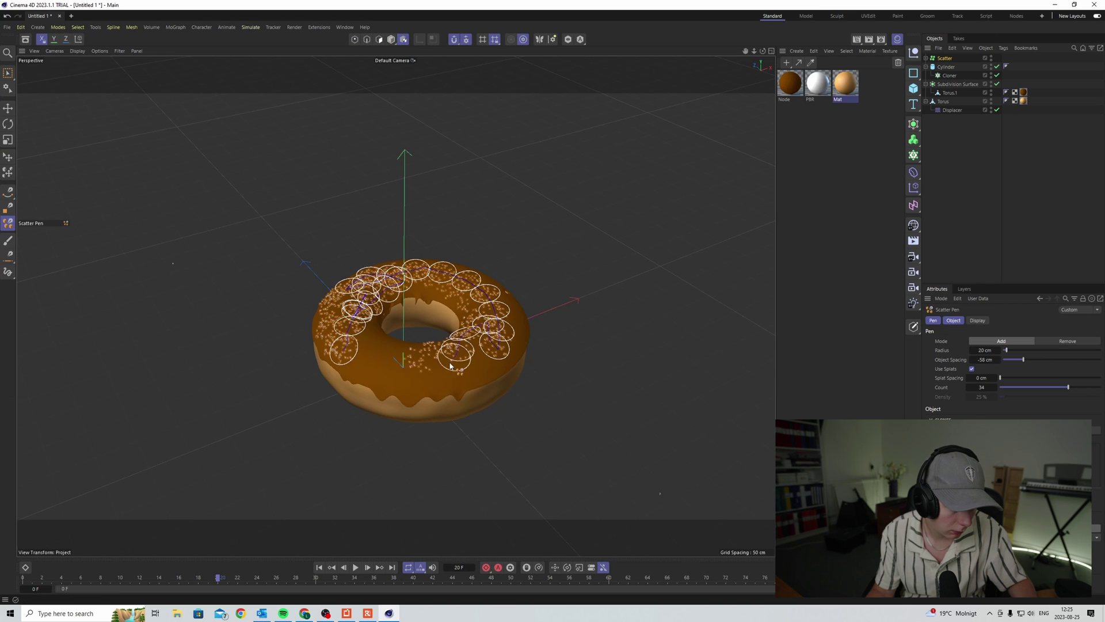
pyautogui.moveTo(451, 366)
pyautogui.mouseDown()
pyautogui.moveTo(494, 355)
pyautogui.moveTo(426, 370)
pyautogui.moveTo(386, 365)
pyautogui.mouseUp()
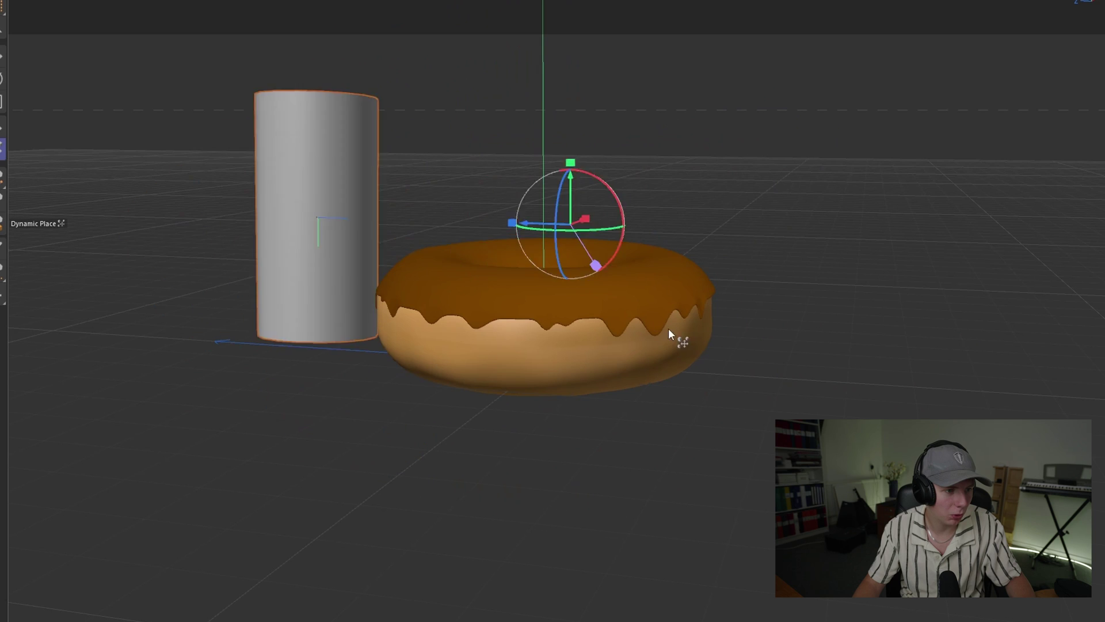
pyautogui.moveTo(316, 230); pyautogui.dragTo(723, 351)
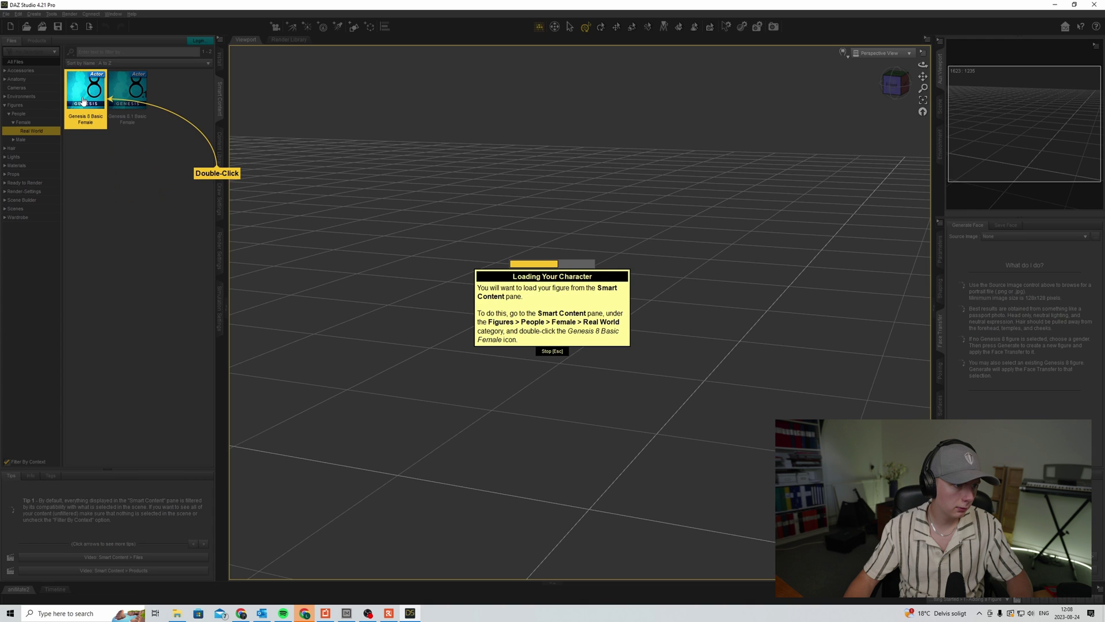
# Load the Genesis 8 Basic Female figure from the content library.
pyautogui.doubleClick(83, 102)
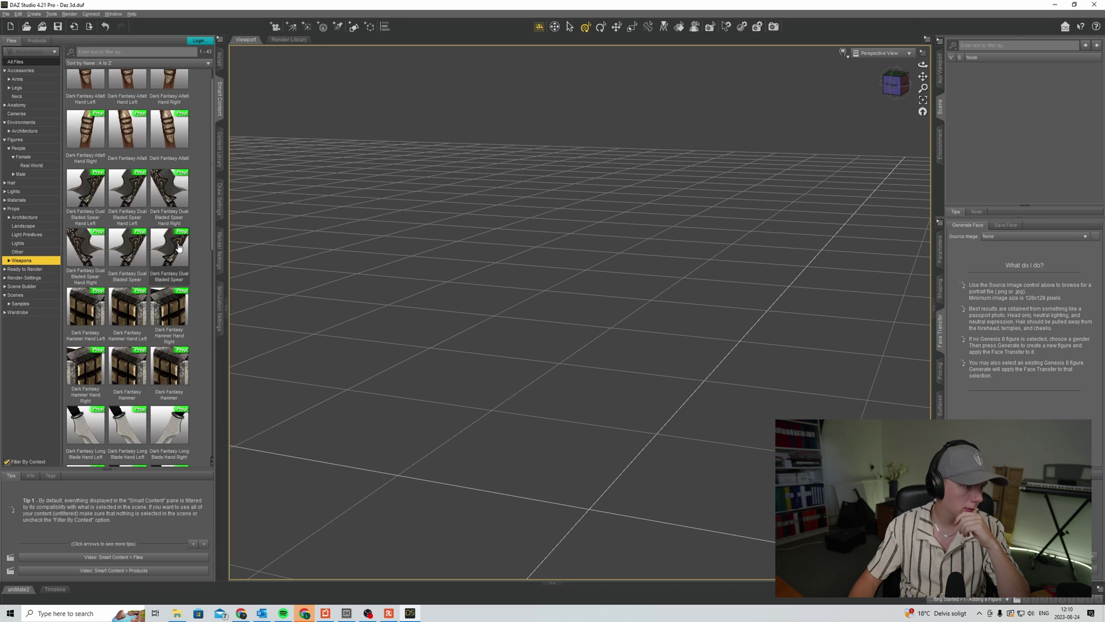
pyautogui.scroll(10, 115, 346)
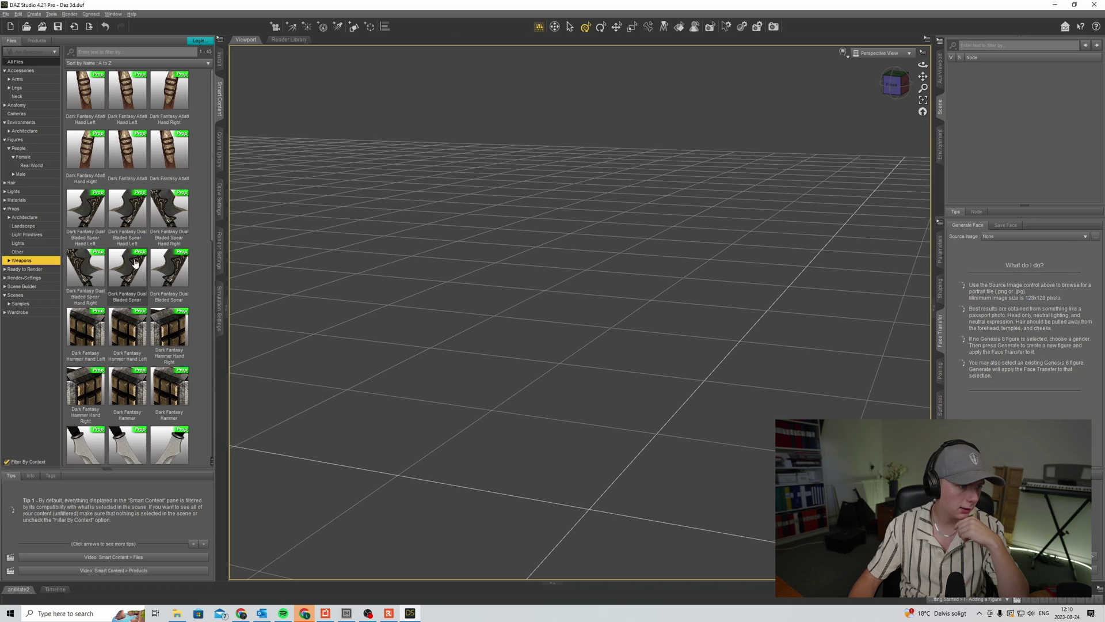
pyautogui.scroll(-2, 97, 268)
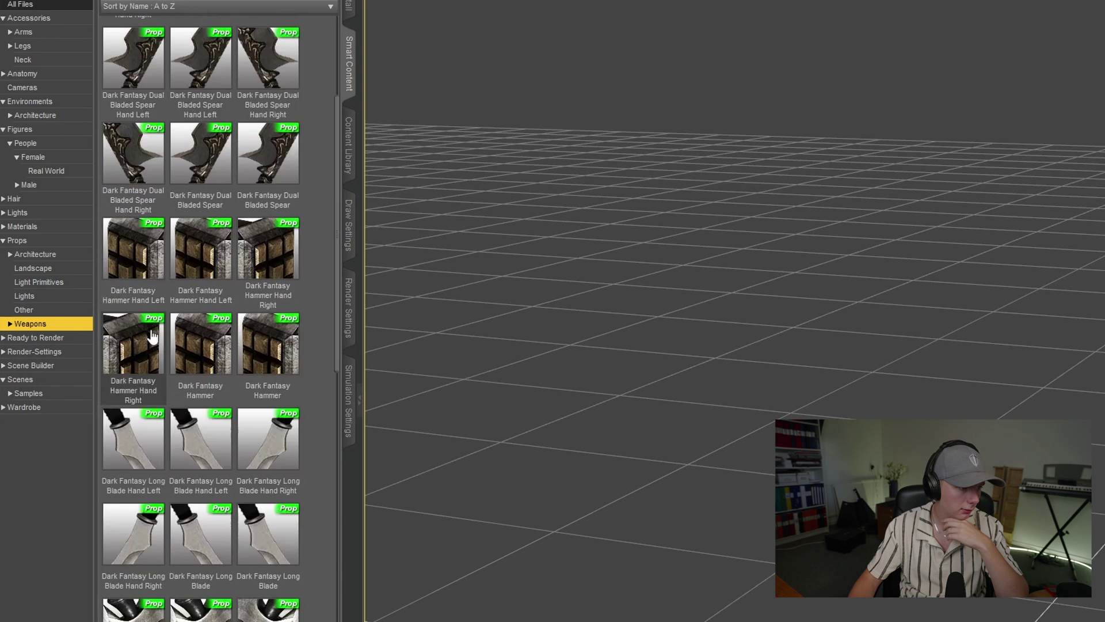
pyautogui.scroll(-3, 152, 337)
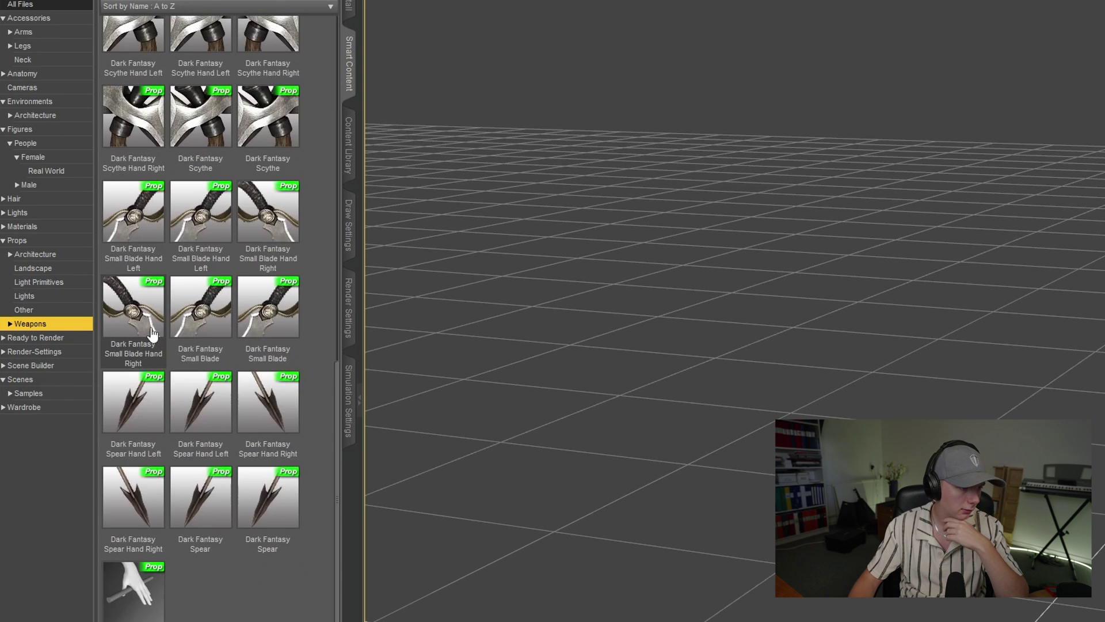
pyautogui.scroll(5, 154, 328)
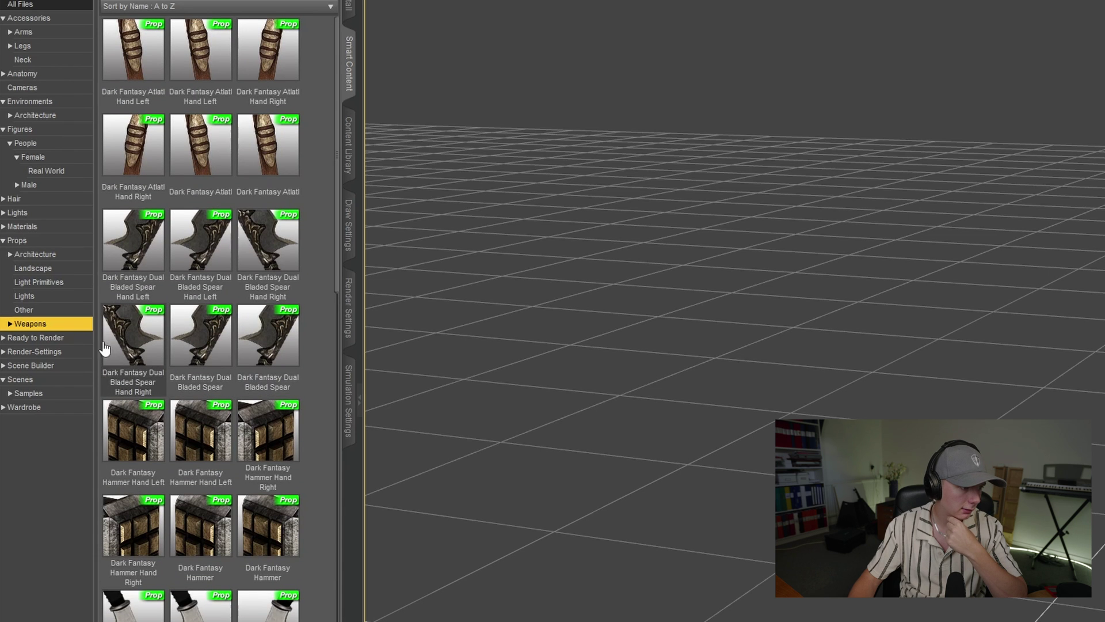
# Give the torus a pale yellow (217 211 37) base colour and render it.
pyautogui.click(3, 366)
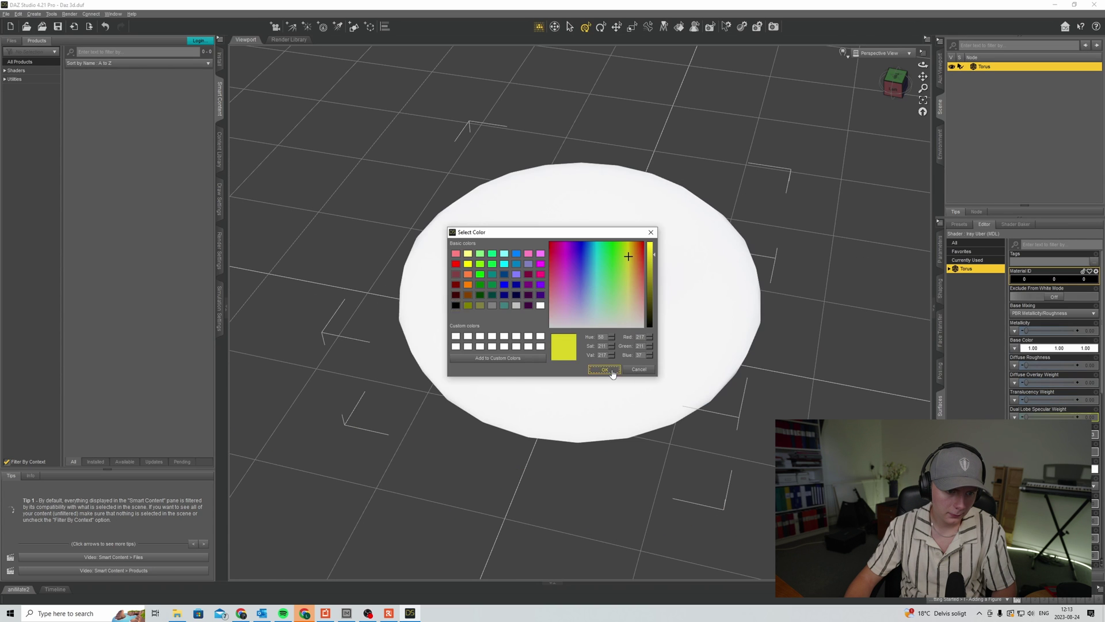
pyautogui.click(604, 370)
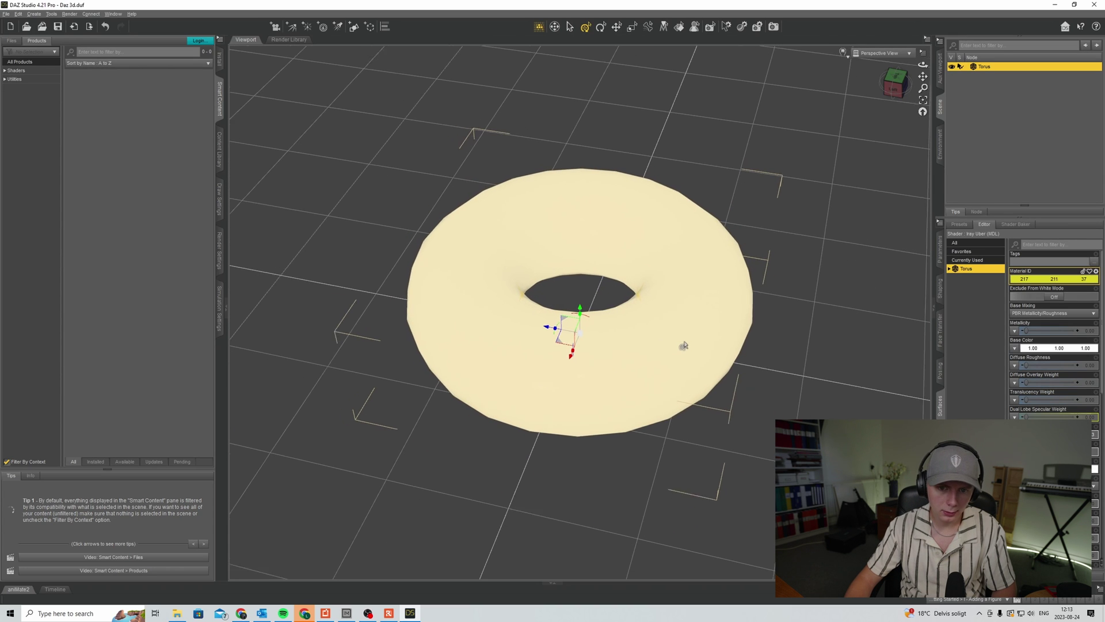
pyautogui.scroll(-3, 1028, 357)
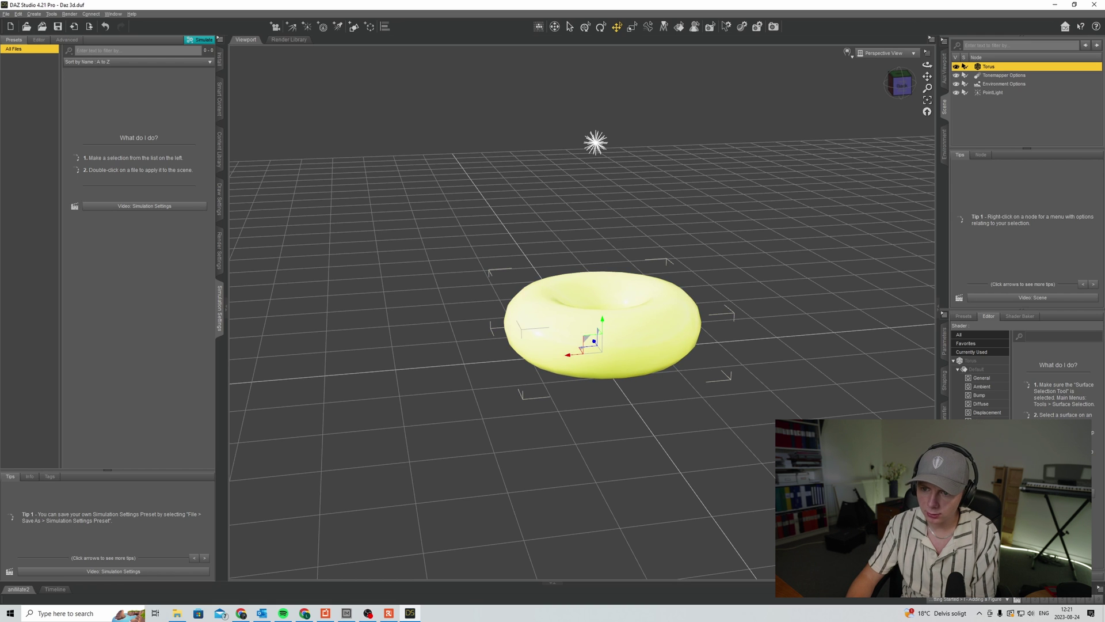
pyautogui.hotkey('ctrl', 'r')
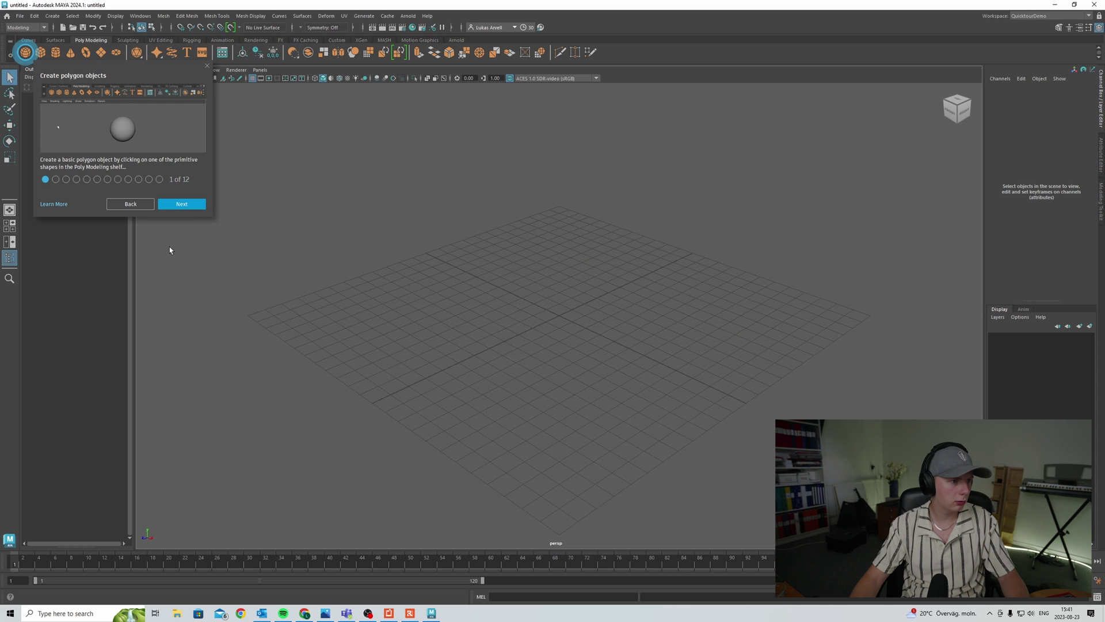
# Advance through Maya's quick tour and add a polygon torus at the grid centre.
pyautogui.click(181, 203)
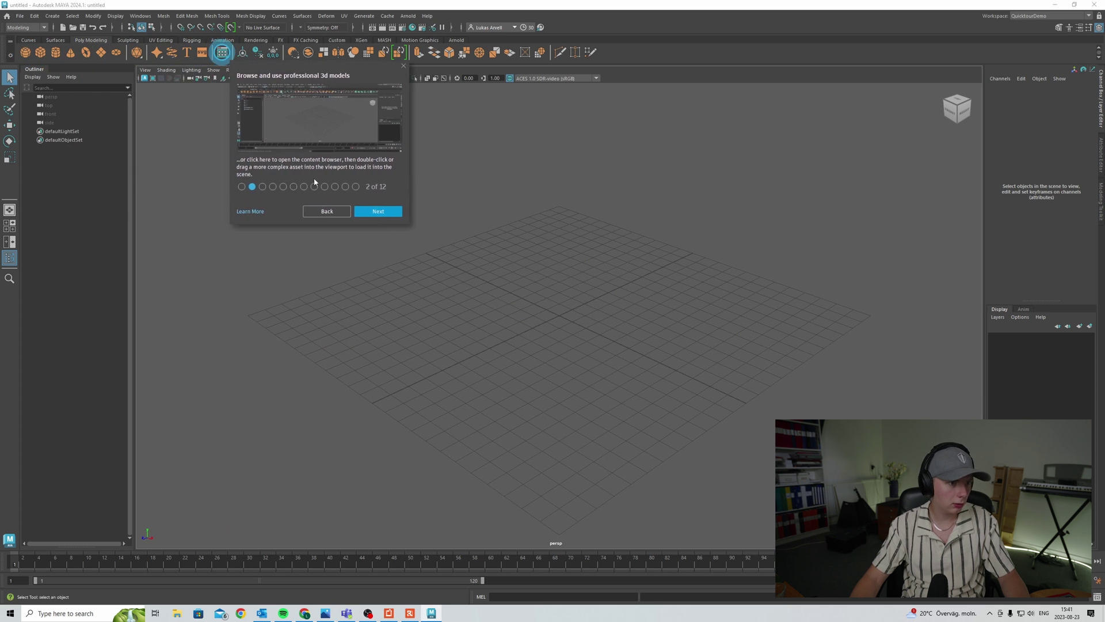
pyautogui.click(378, 211)
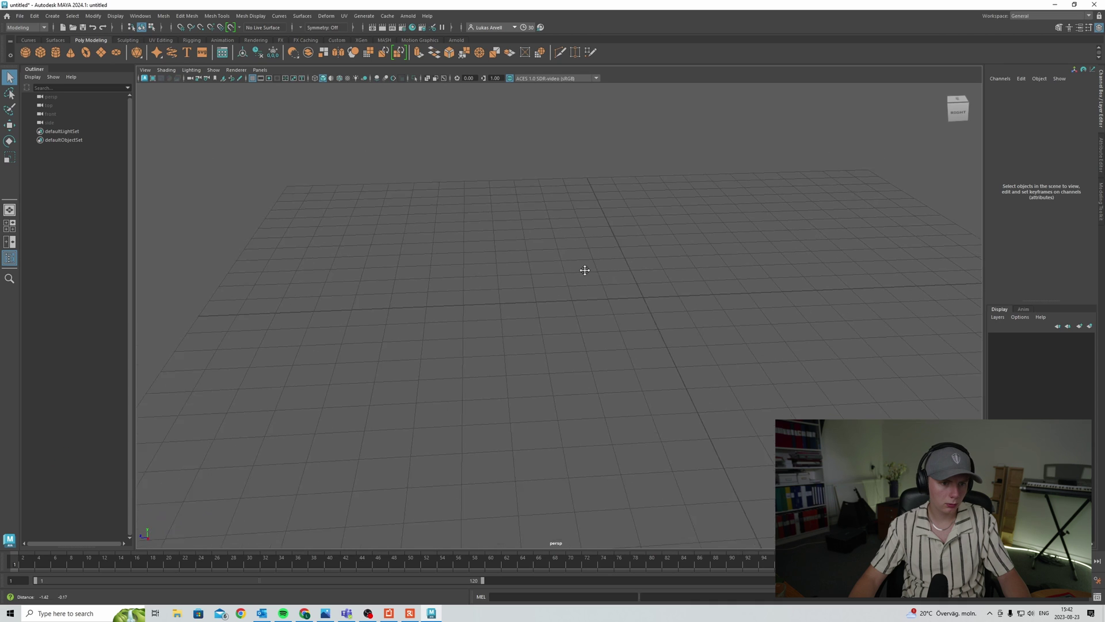
pyautogui.keyDown('alt'); pyautogui.moveTo(582, 267); pyautogui.dragTo(447, 269); pyautogui.keyUp('alt')
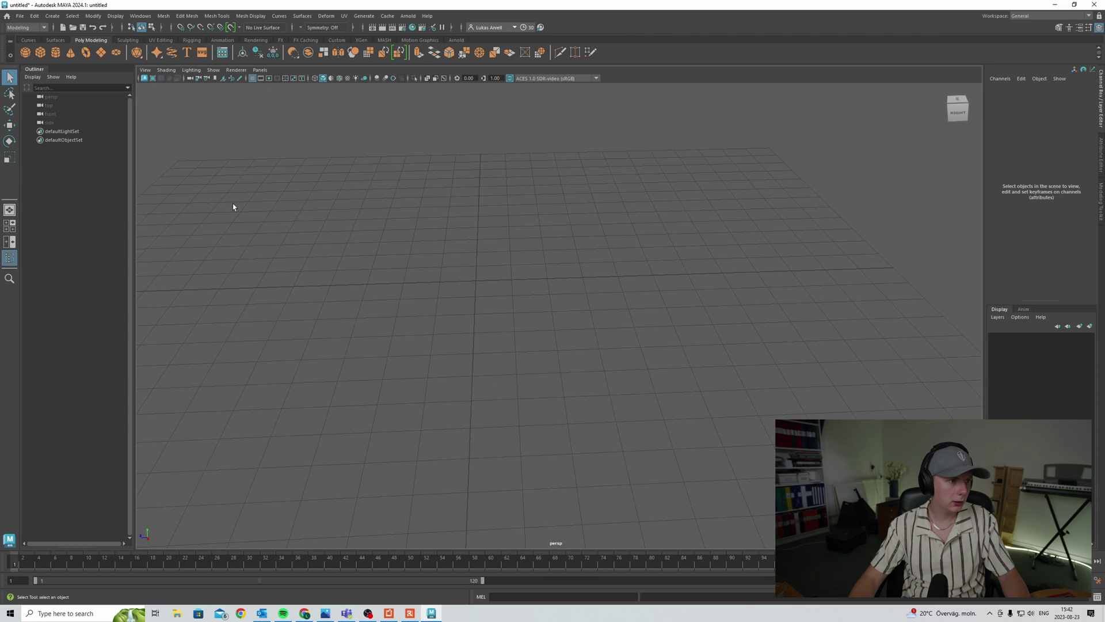
pyautogui.click(86, 54)
pyautogui.keyDown('alt'); pyautogui.moveTo(493, 299); pyautogui.dragTo(570, 285); pyautogui.keyUp('alt')
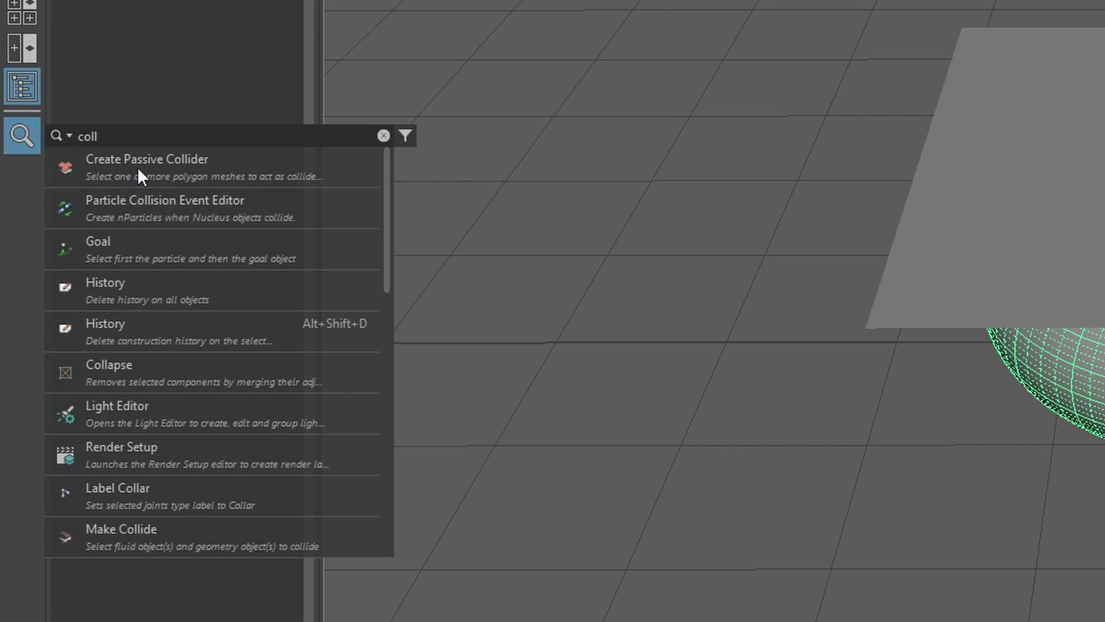
# Make the selected donut mesh a passive collider and play the nCloth simulation.
pyautogui.write('d')
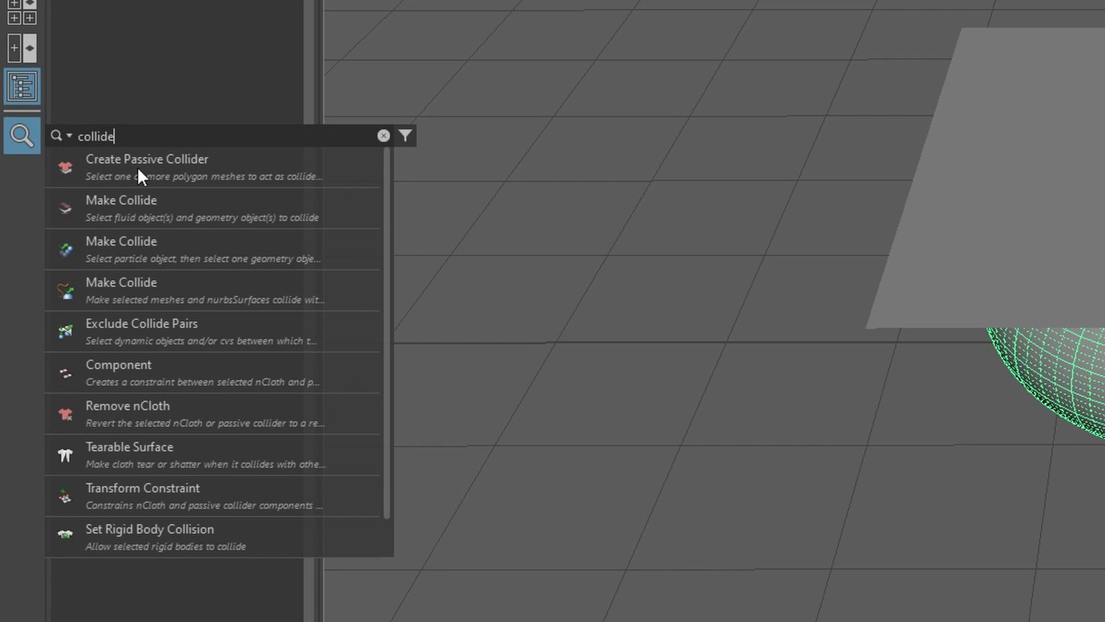
pyautogui.write('e')
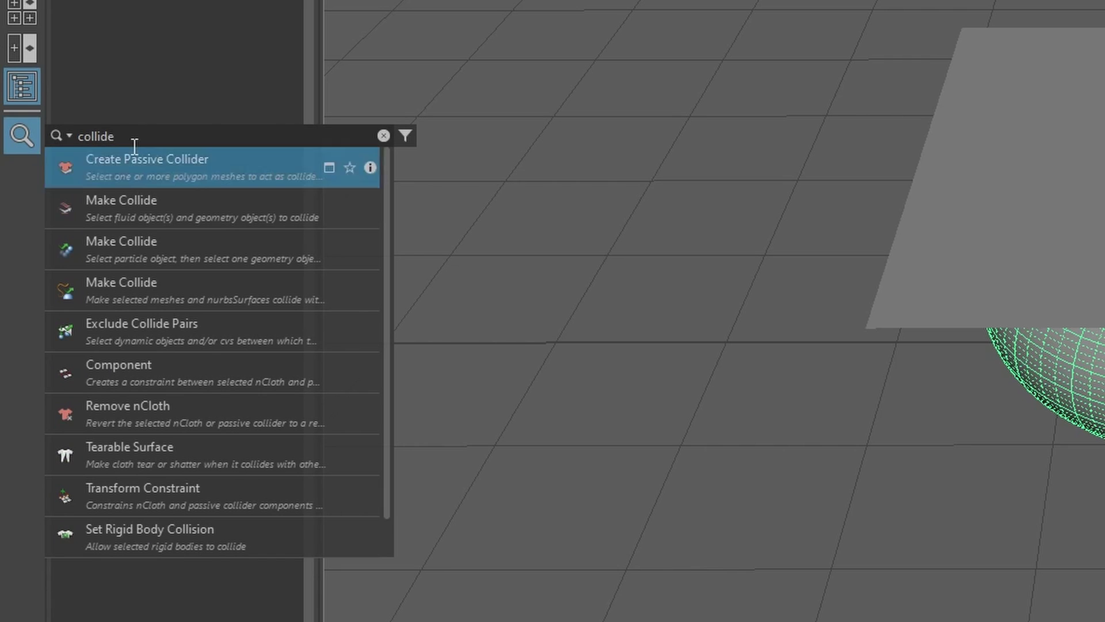
pyautogui.click(207, 164)
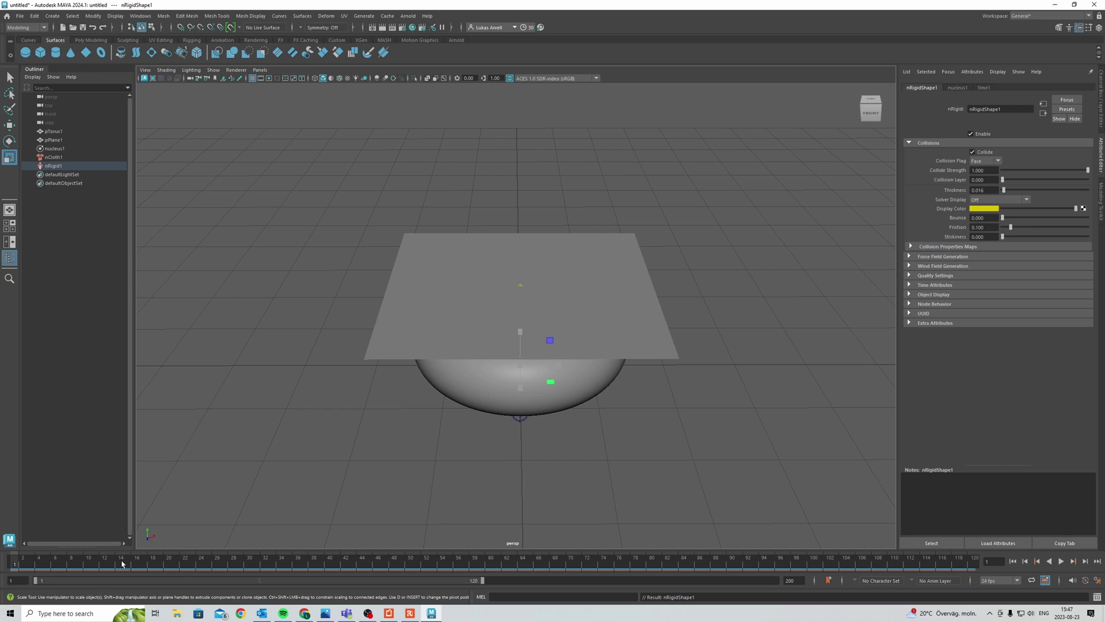
pyautogui.hotkey('alt', 'v')
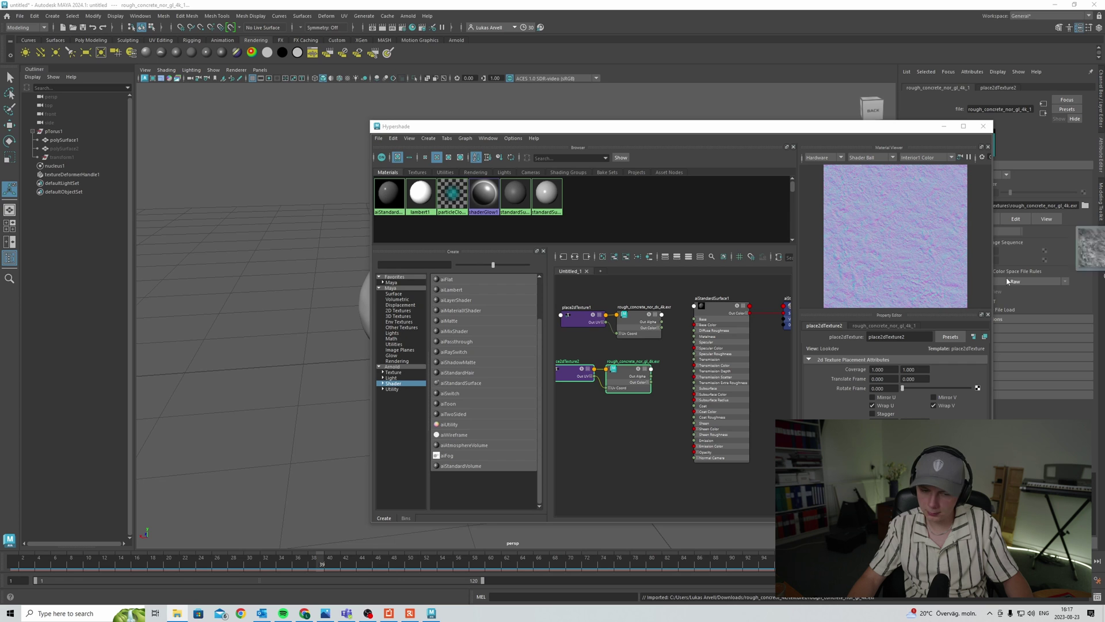
# Add rough_concrete_disp_4k.png to the node graph and render the current frame.
pyautogui.moveTo(605, 420); pyautogui.dragTo(630, 472)
pyautogui.scroll(3, 654, 443)
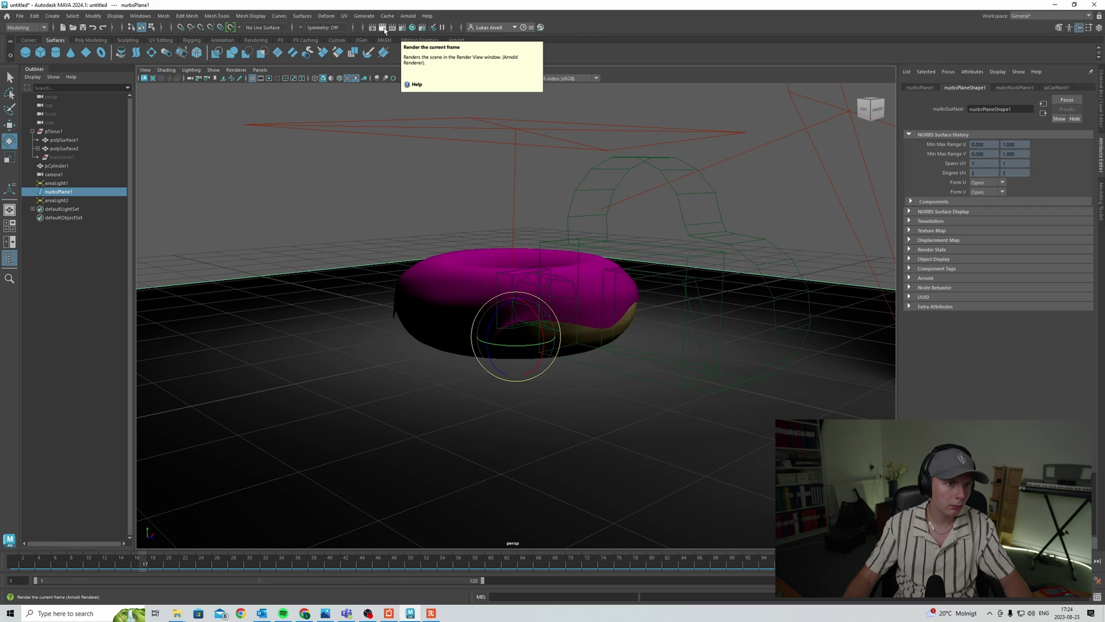
pyautogui.click(384, 31)
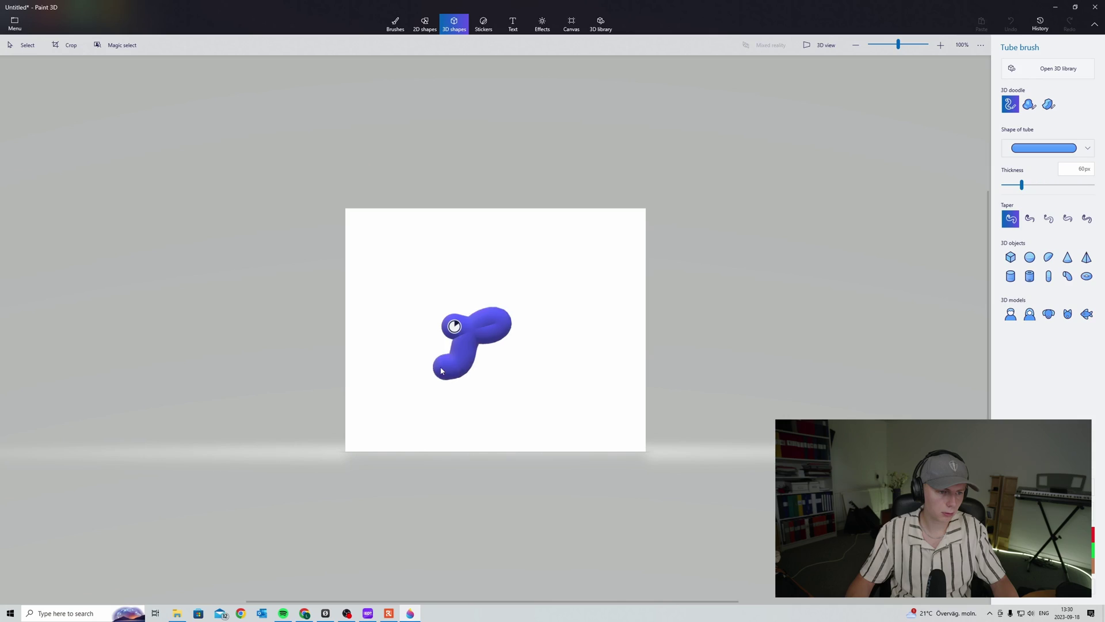
# Draw a closed Tube ring, commit it as 3D, then tilt it and move it up-left.
pyautogui.moveTo(442, 371)
pyautogui.mouseDown()
pyautogui.moveTo(583, 359)
pyautogui.moveTo(589, 309)
pyautogui.moveTo(526, 281)
pyautogui.moveTo(435, 303)
pyautogui.mouseUp()
pyautogui.click(455, 329)
pyautogui.moveTo(561, 313); pyautogui.dragTo(531, 318)
pyautogui.moveTo(558, 388); pyautogui.dragTo(508, 339)
pyautogui.scroll(1, 507, 339)
# Switch the scene to 3D view and orbit around the torus.
pyautogui.hotkey('ctrl', 'shift', 'm')
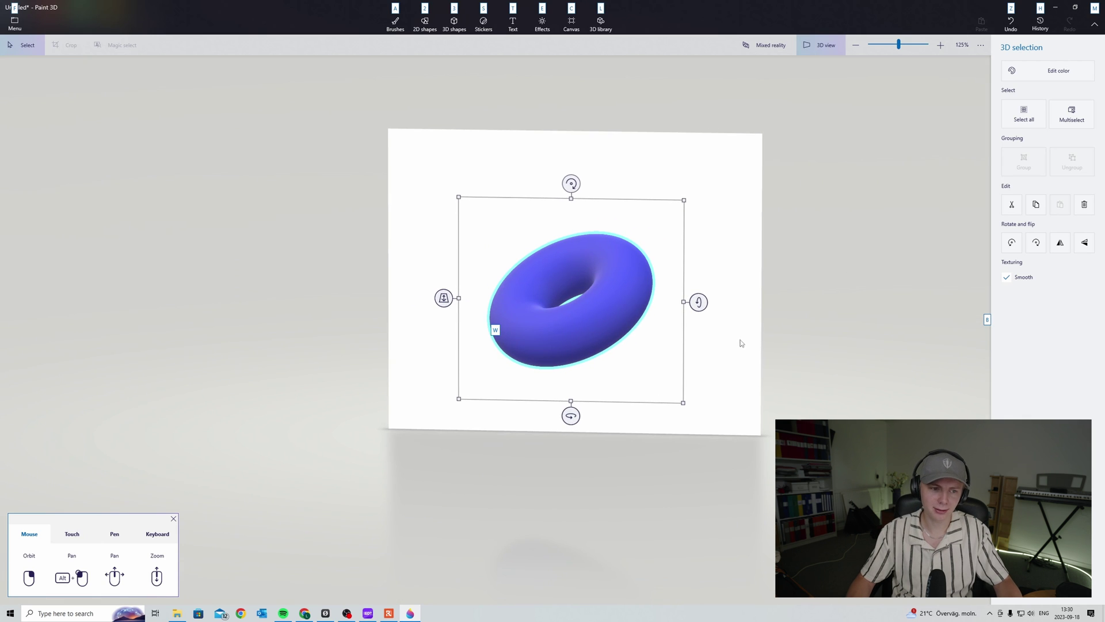
pyautogui.moveTo(740, 343); pyautogui.dragTo(516, 525)
pyautogui.moveTo(634, 505)
pyautogui.mouseDown()
pyautogui.moveTo(650, 490)
pyautogui.moveTo(640, 464)
pyautogui.moveTo(597, 469)
pyautogui.mouseUp()
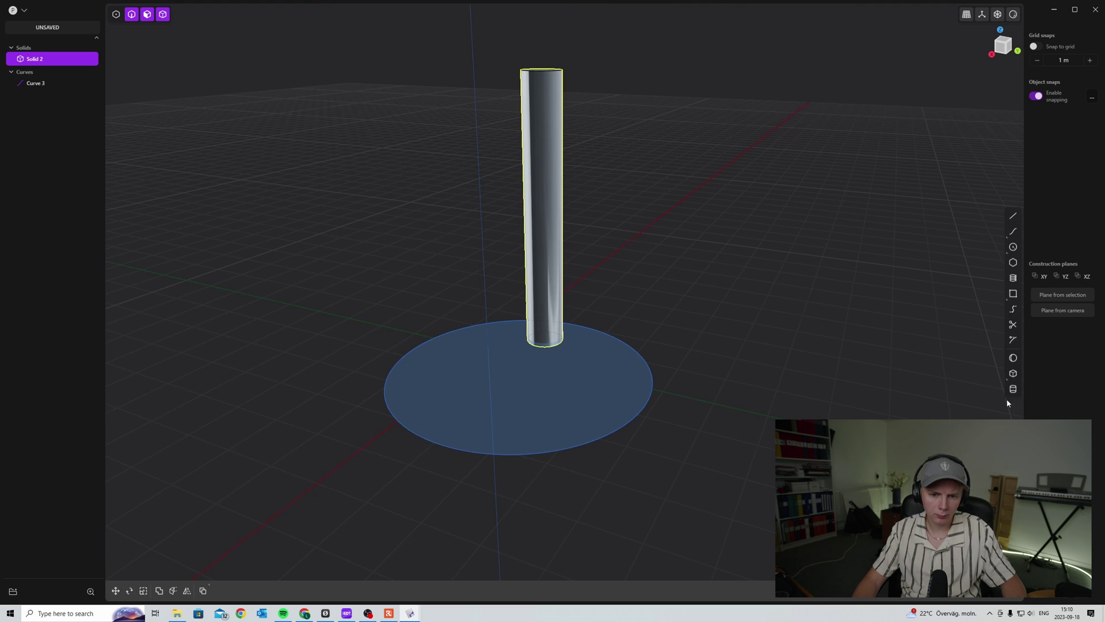
# Undo the upright cylinder extruded from the disc.
pyautogui.press('x')
pyautogui.press('Escape')
pyautogui.click(544, 415)
pyautogui.press('x')
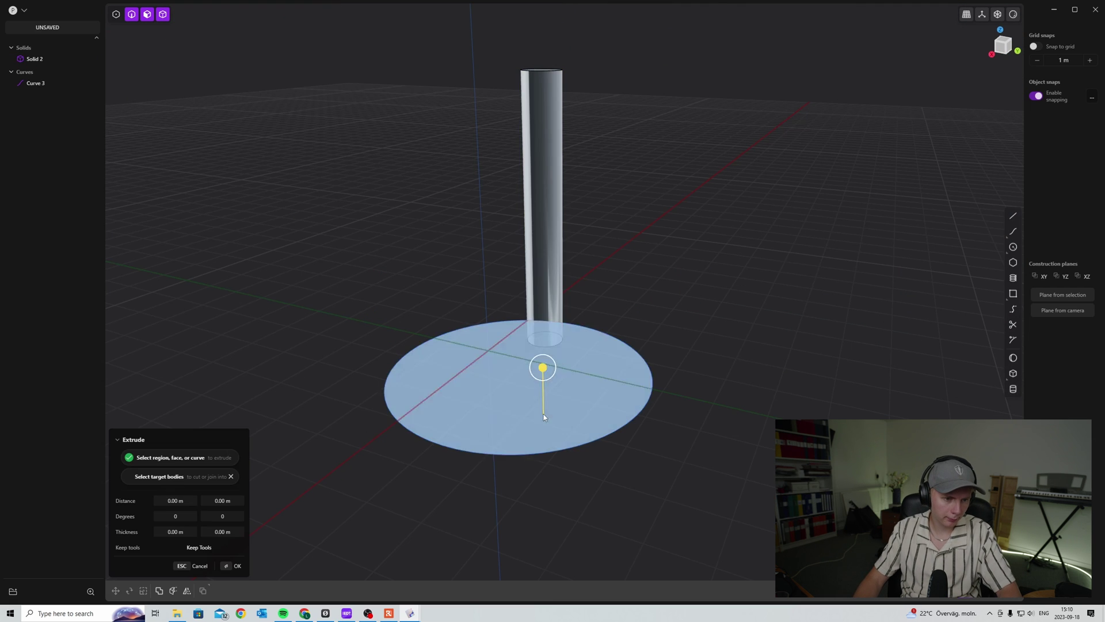
pyautogui.hotkey('ctrl', 'z')
# Sweep the circle along the ellipse into a solid torus and view it from the front.
pyautogui.press('x')
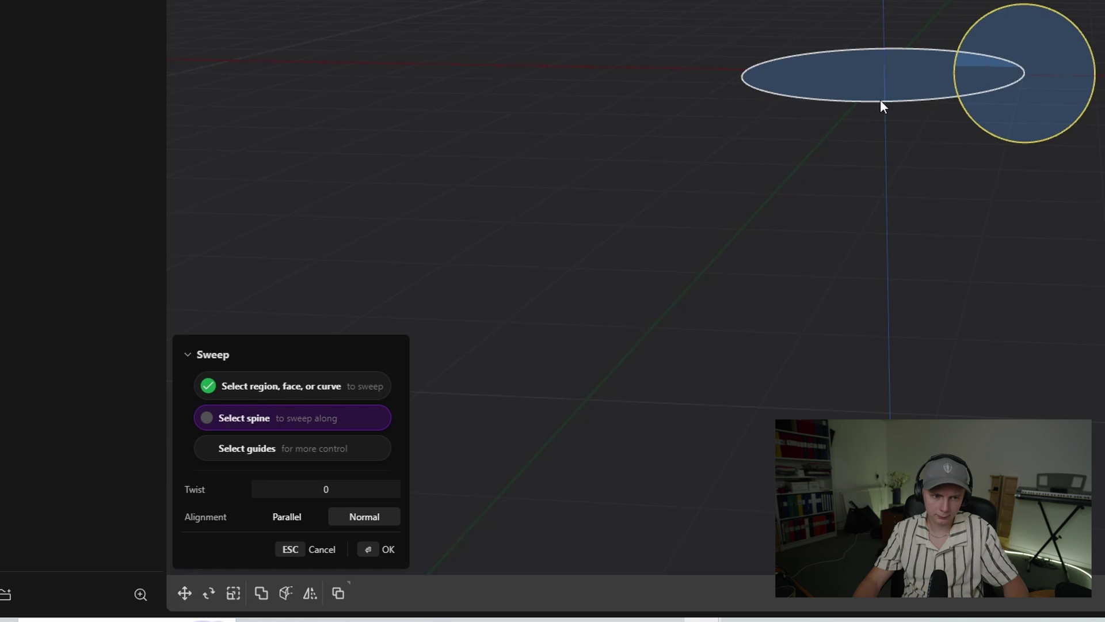
pyautogui.click(881, 101)
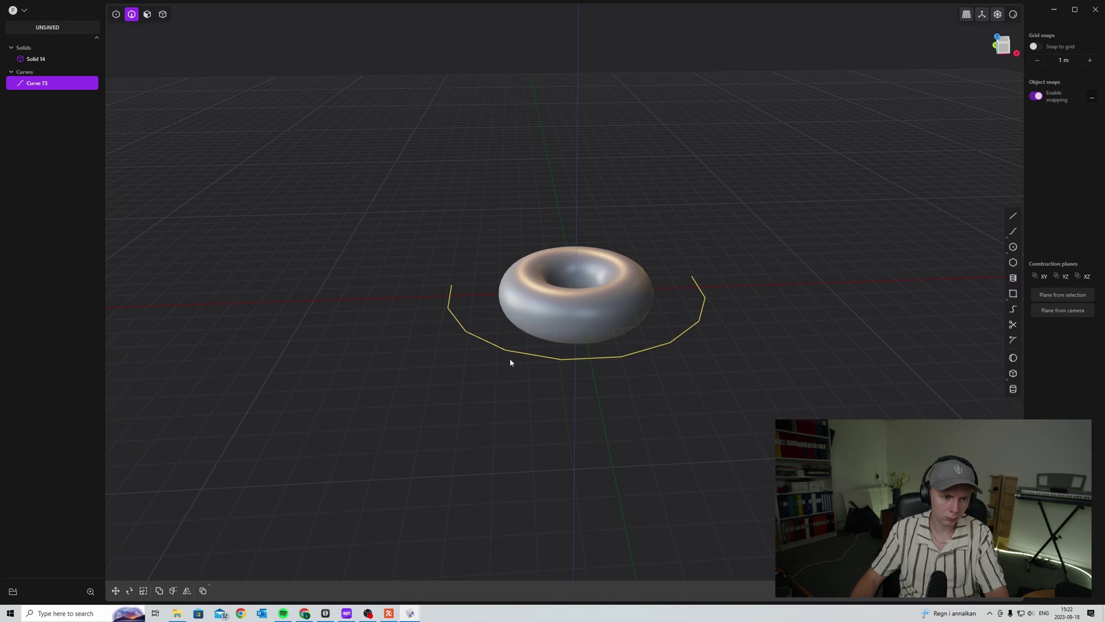
pyautogui.press('KP_1')
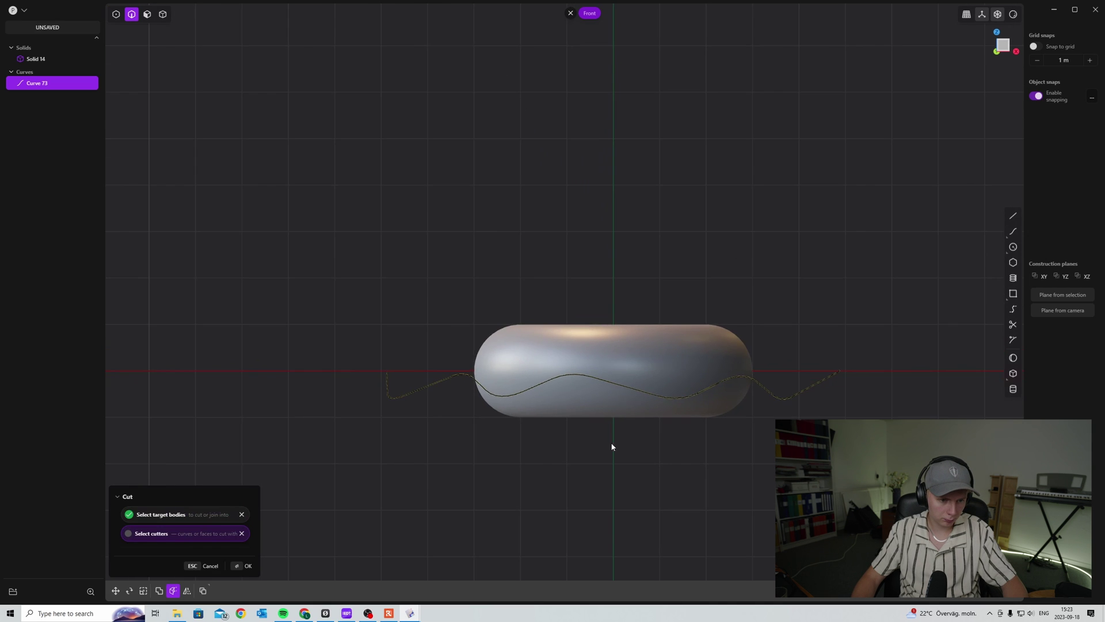
# Give the icing layer a magenta material and place a sprinkle cylinder on its surface.
pyautogui.moveTo(612, 447); pyautogui.dragTo(750, 420, button='middle')
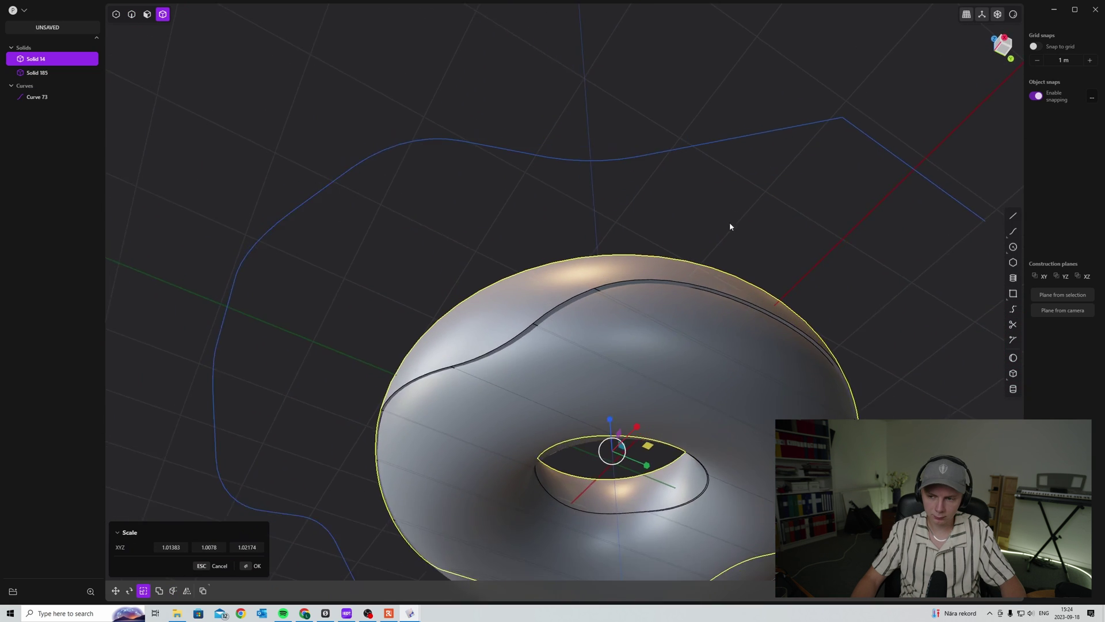
pyautogui.moveTo(730, 225); pyautogui.dragTo(702, 329, button='middle')
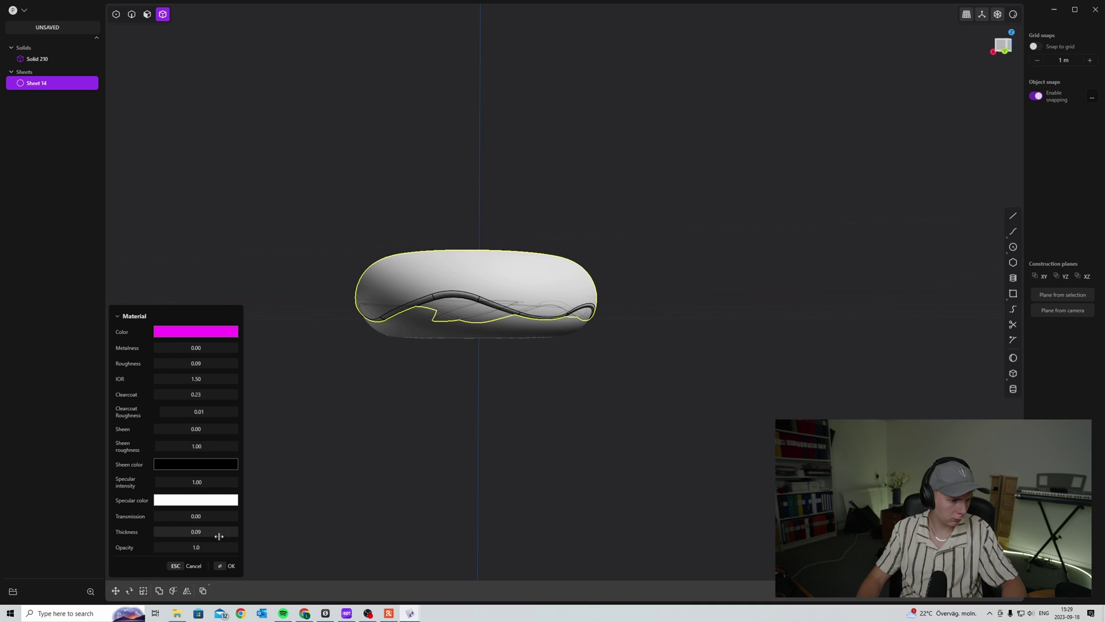
pyautogui.click(227, 566)
pyautogui.moveTo(580, 299); pyautogui.dragTo(697, 364, button='middle')
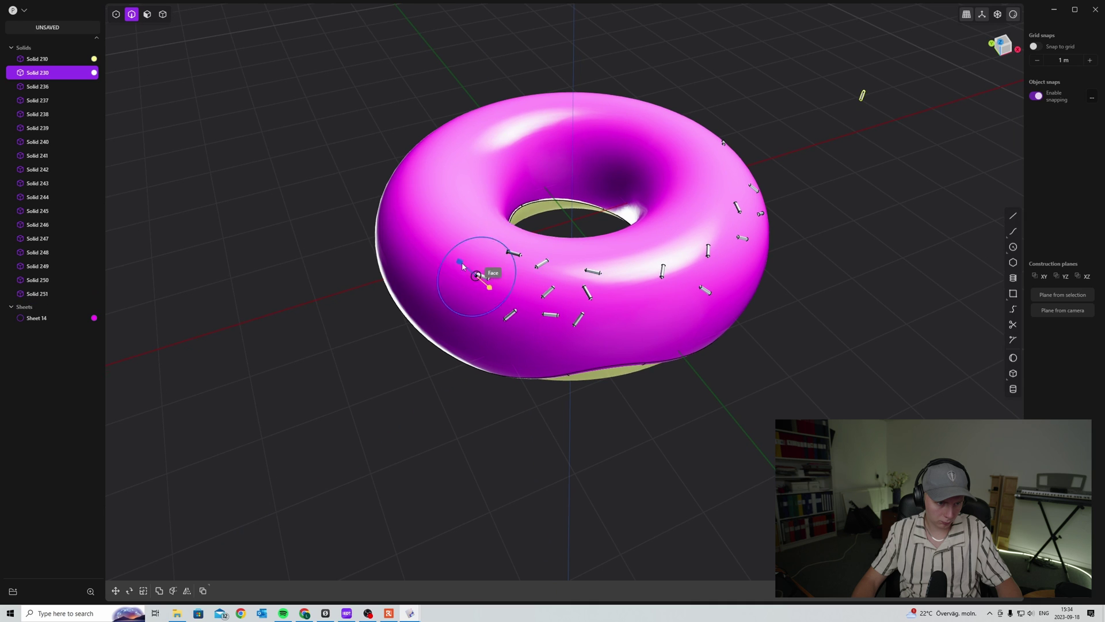
pyautogui.click(459, 285)
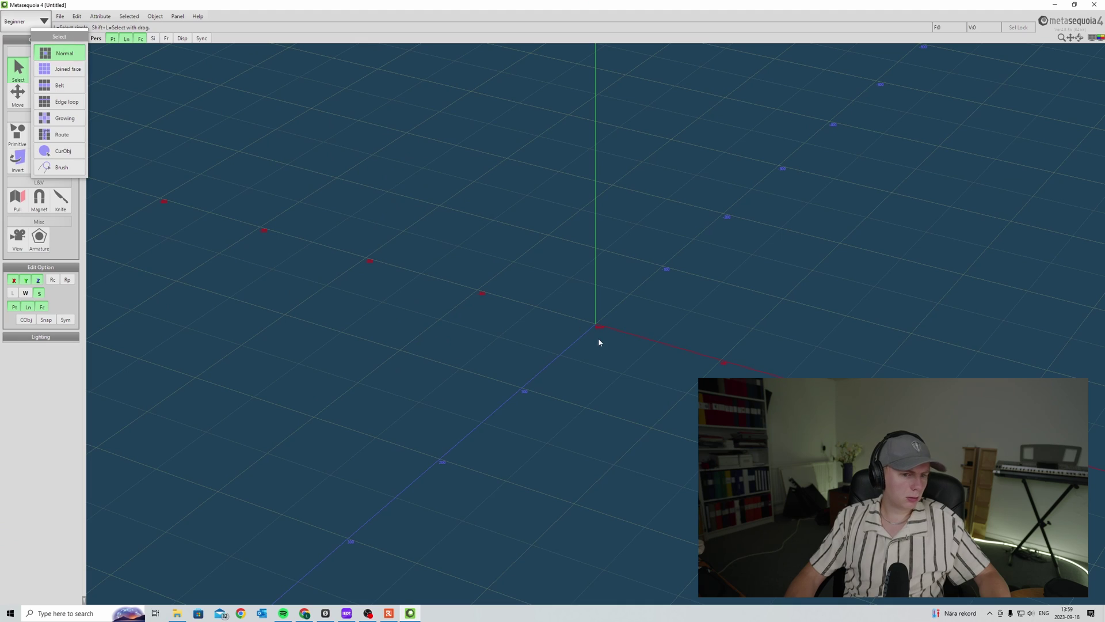
# Add a torus primitive at the origin and hide the lighting options.
pyautogui.moveTo(599, 338); pyautogui.dragTo(637, 380, button='right')
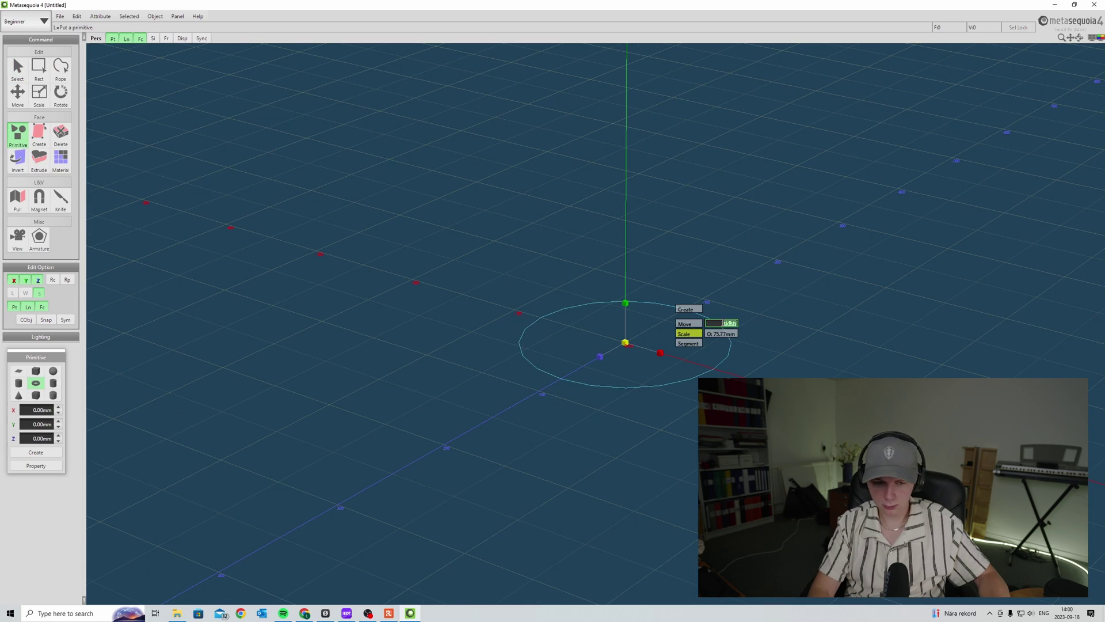
pyautogui.write('2')
pyautogui.press('Return')
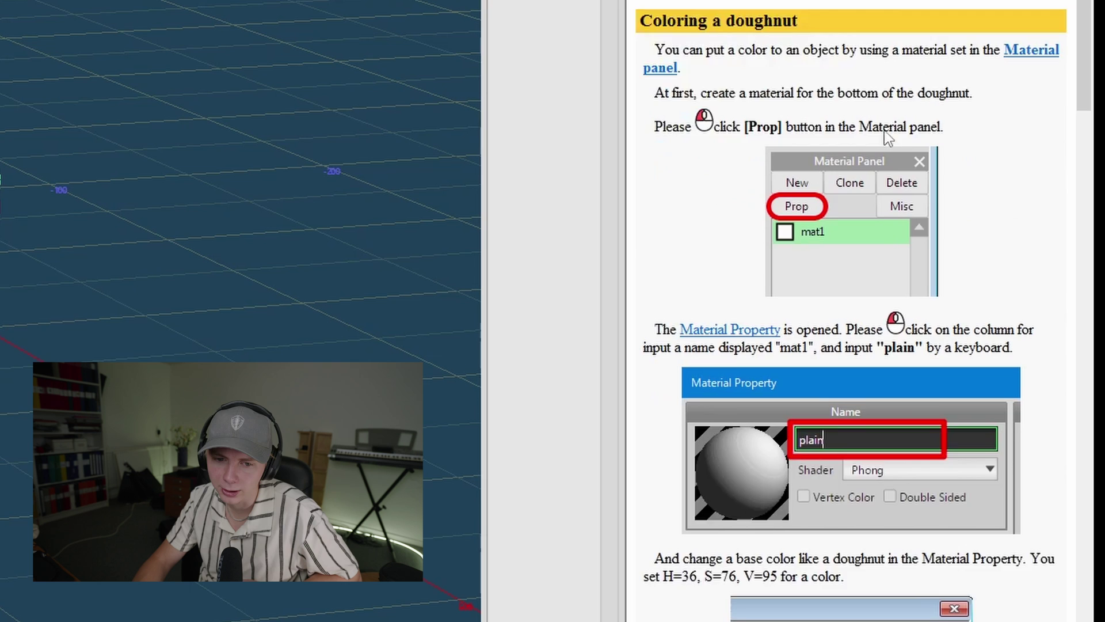
pyautogui.scroll(-15, 887, 133)
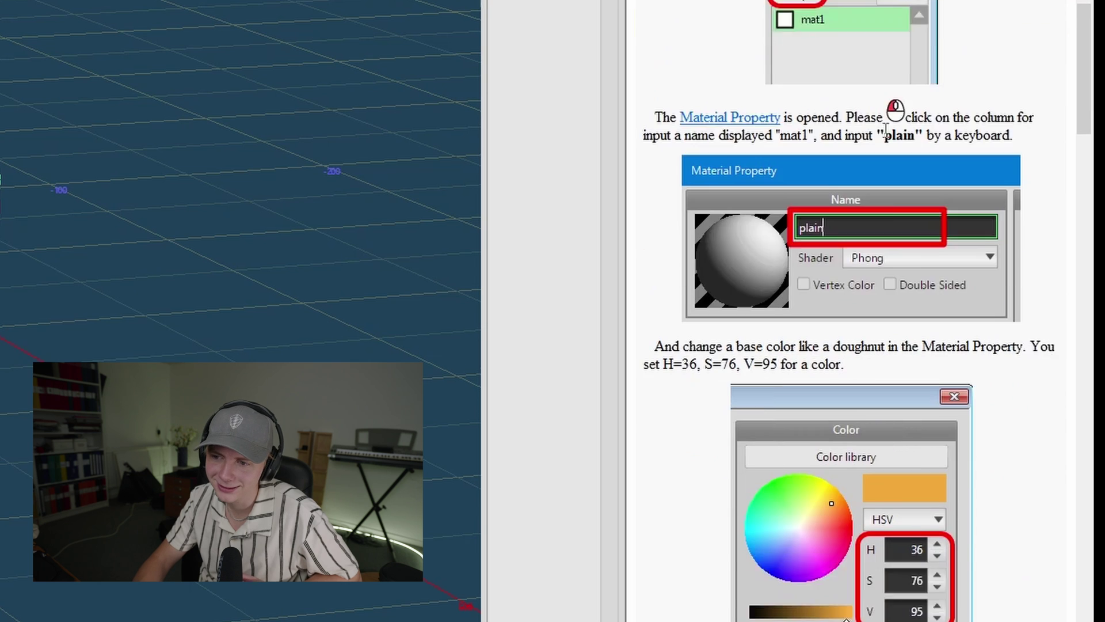
pyautogui.scroll(-8, 884, 131)
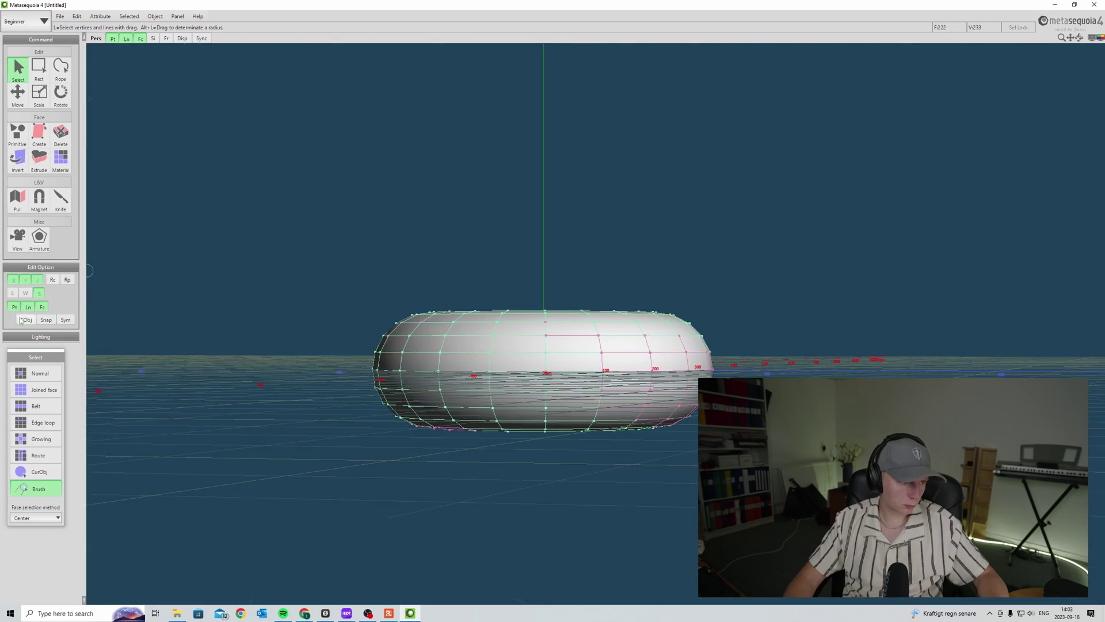
pyautogui.click(41, 337)
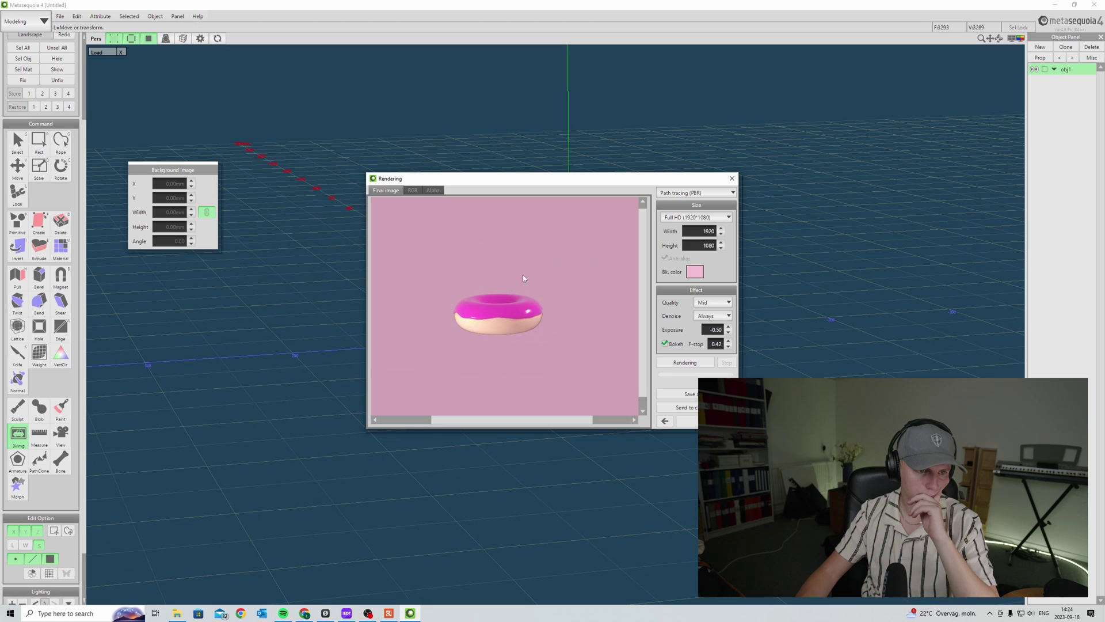
# Close the render preview and switch to selecting parts of the donut mesh.
pyautogui.scroll(2, 518, 277)
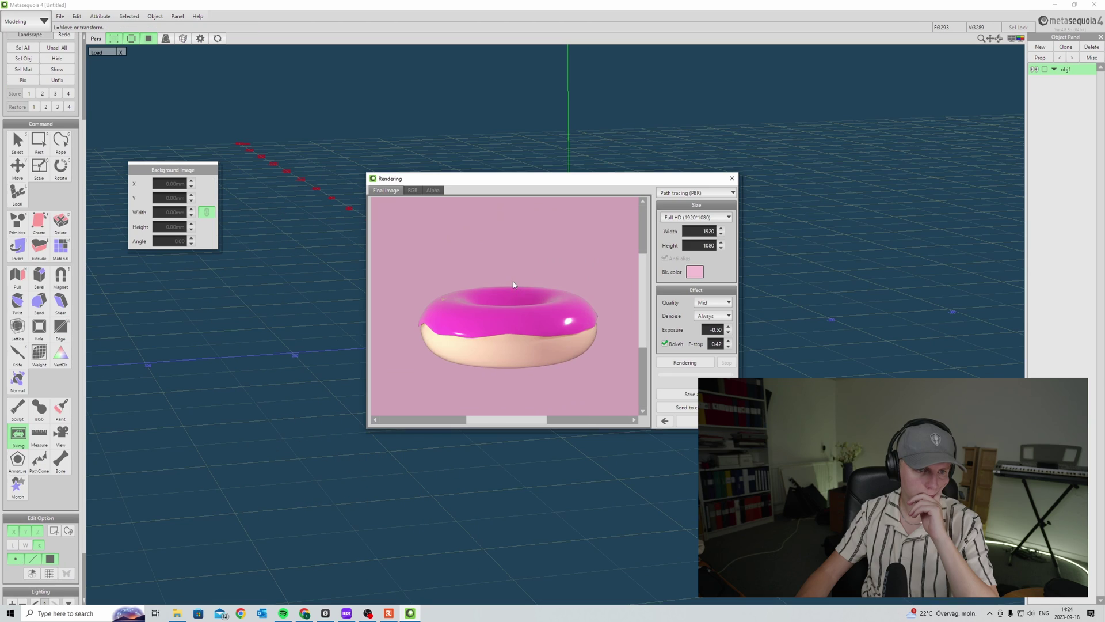
pyautogui.click(731, 179)
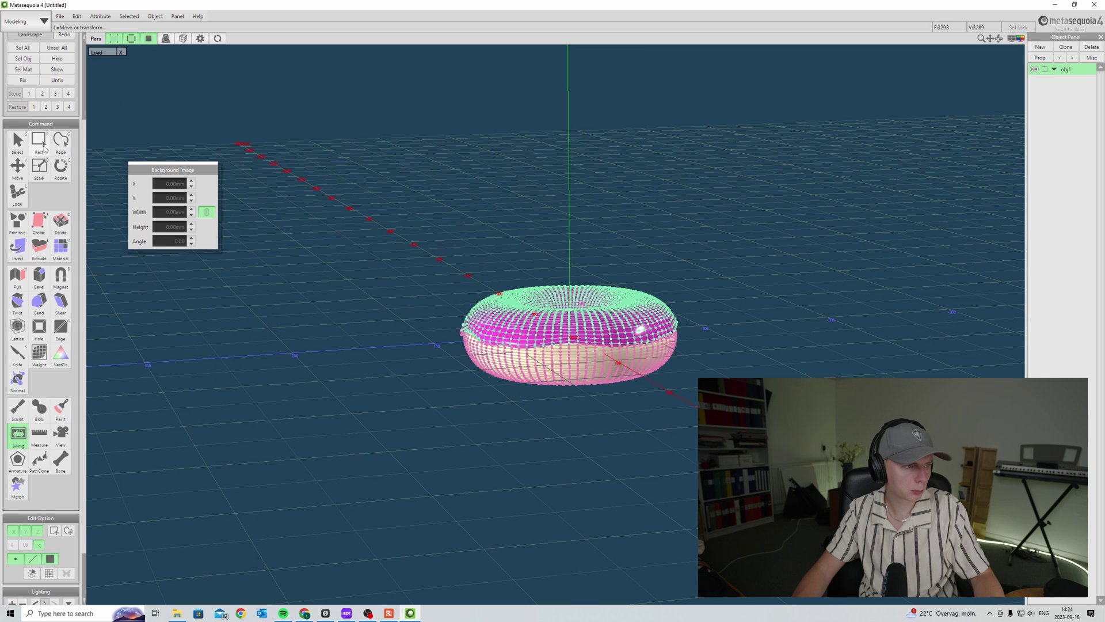
pyautogui.click(16, 142)
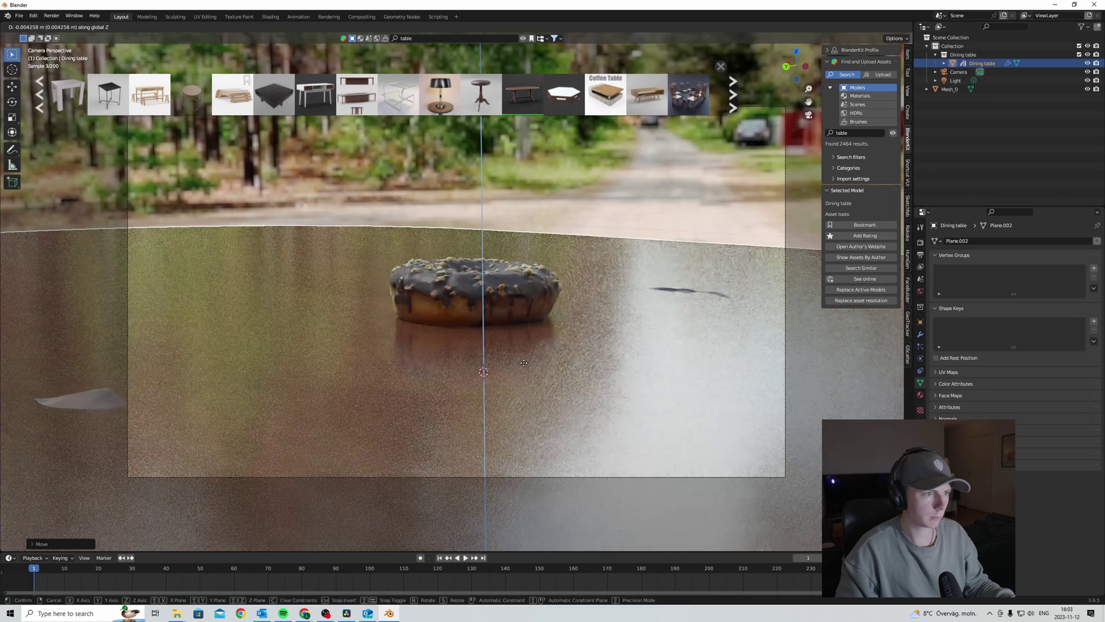
# Confirm the table's vertical move, put the donut scan into Edit Mode, and render the camera view.
pyautogui.click(521, 365)
pyautogui.scroll(-3, 392, 402)
pyautogui.click(253, 355)
pyautogui.press('Tab')
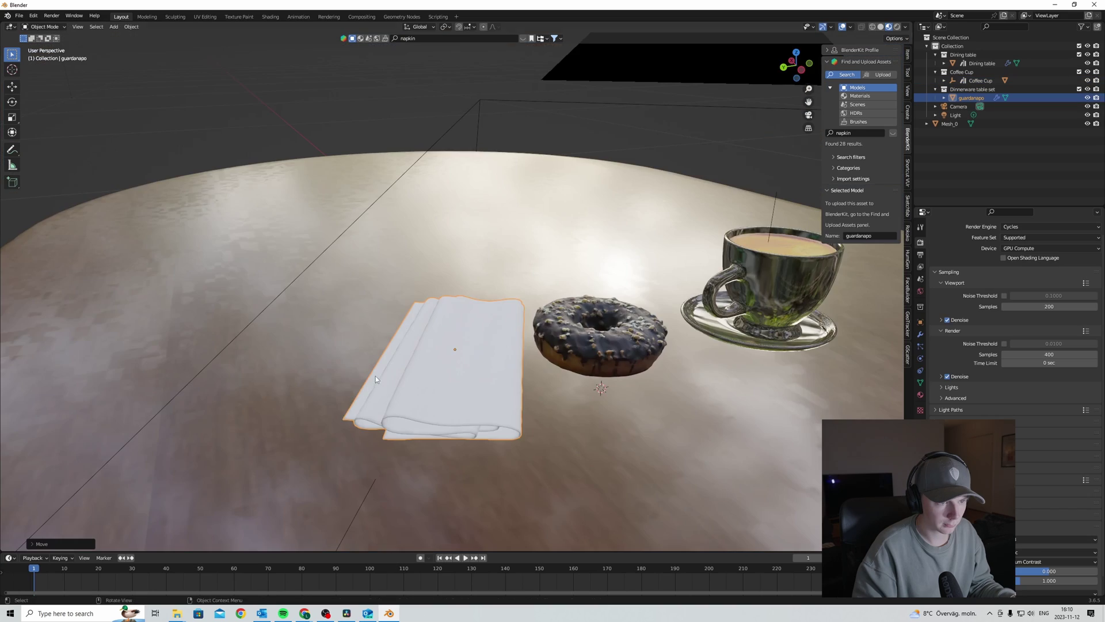
pyautogui.moveTo(406, 384)
pyautogui.mouseDown(button='middle')
pyautogui.moveTo(428, 403)
pyautogui.moveTo(421, 368)
pyautogui.mouseUp(button='middle')
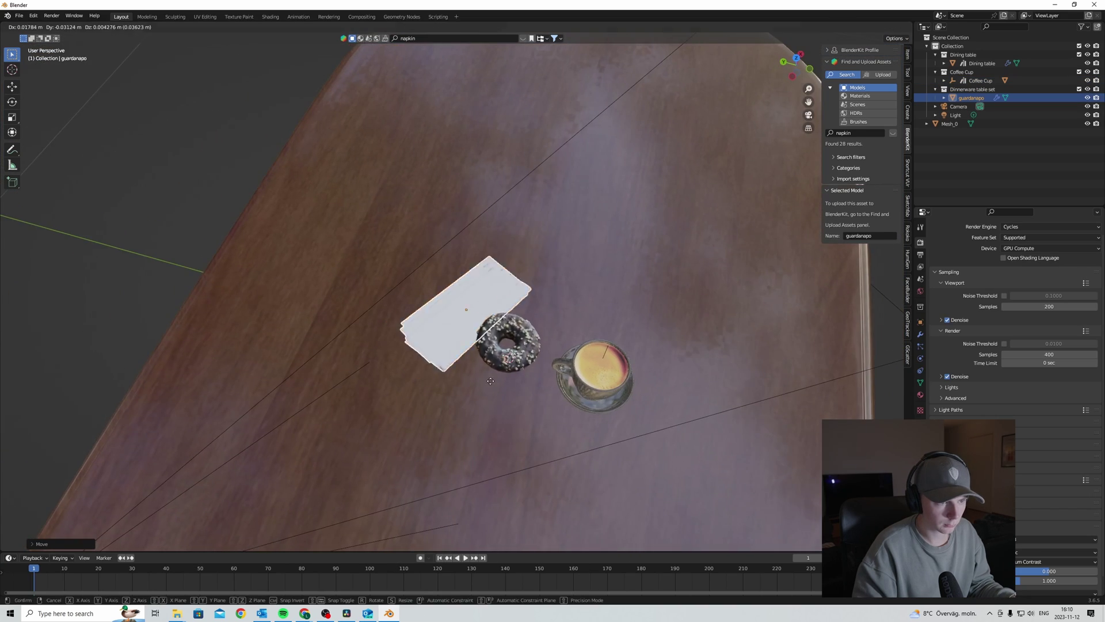
pyautogui.press('F12')
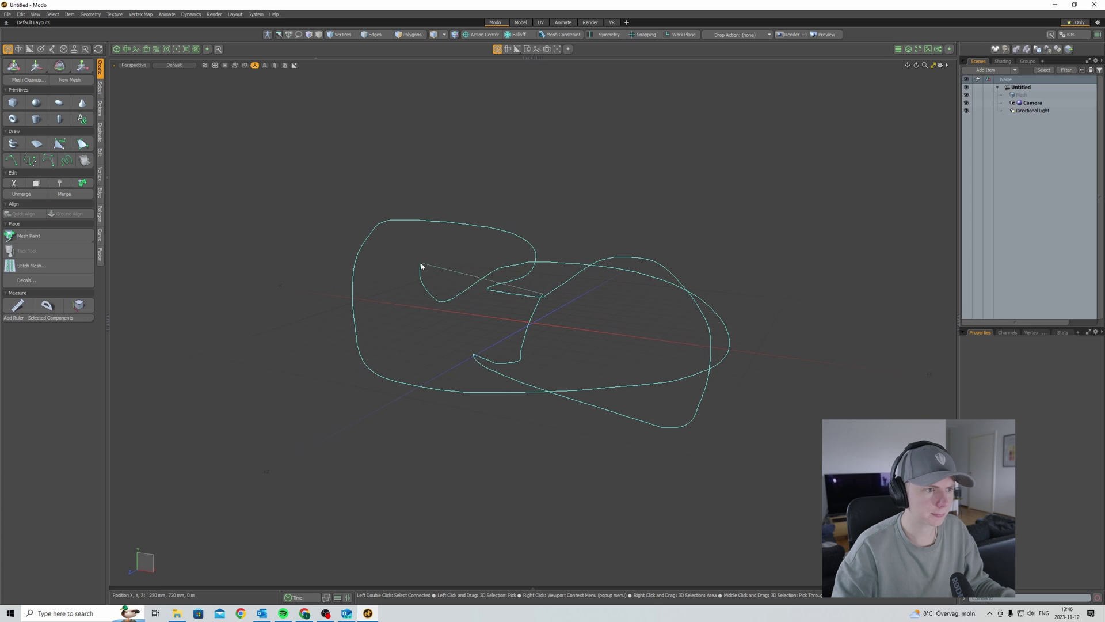
# Draw a torus out from the grid centre and turn the view to see it face-on.
pyautogui.moveTo(420, 263)
pyautogui.mouseDown()
pyautogui.moveTo(636, 244)
pyautogui.moveTo(348, 335)
pyautogui.moveTo(626, 378)
pyautogui.moveTo(544, 309)
pyautogui.moveTo(553, 328)
pyautogui.mouseUp()
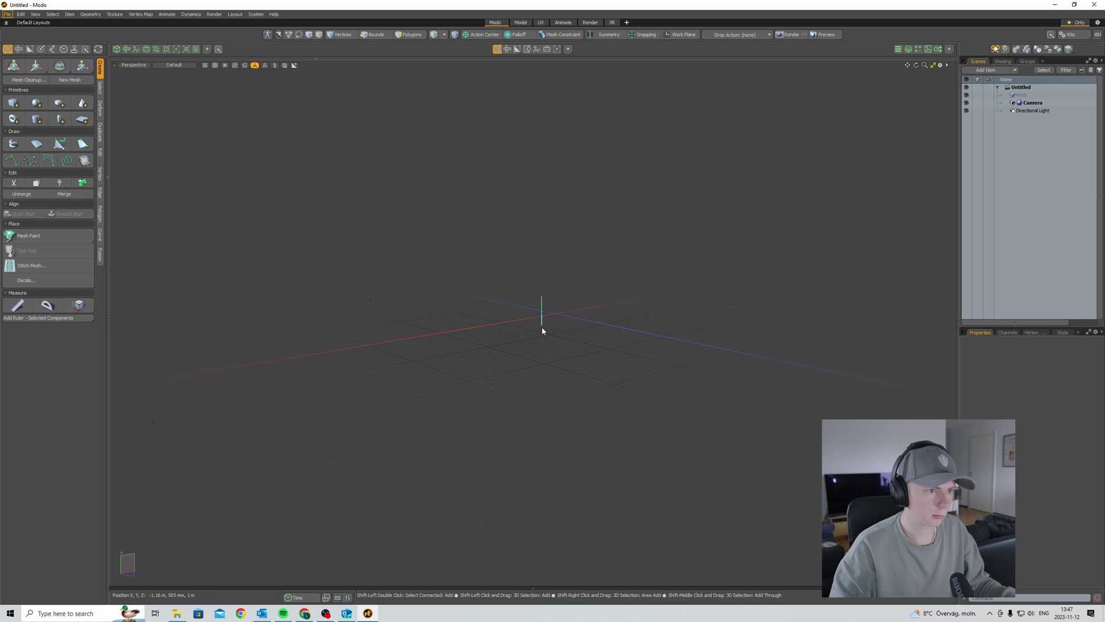
pyautogui.press('alt')
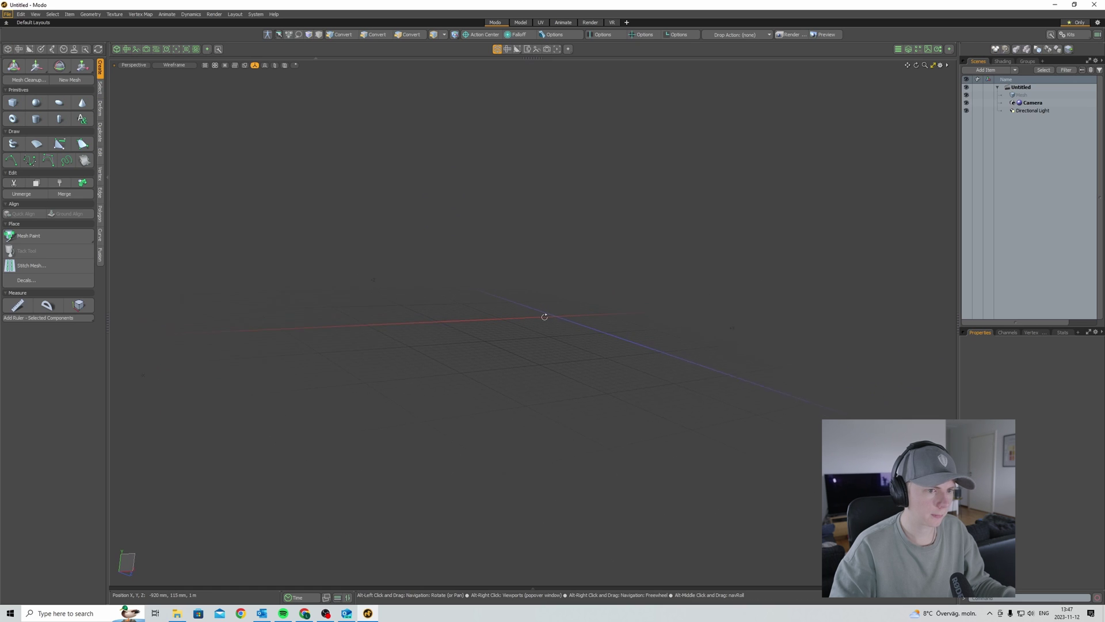
pyautogui.keyDown('alt'); pyautogui.moveTo(544, 317); pyautogui.dragTo(601, 340); pyautogui.keyUp('alt')
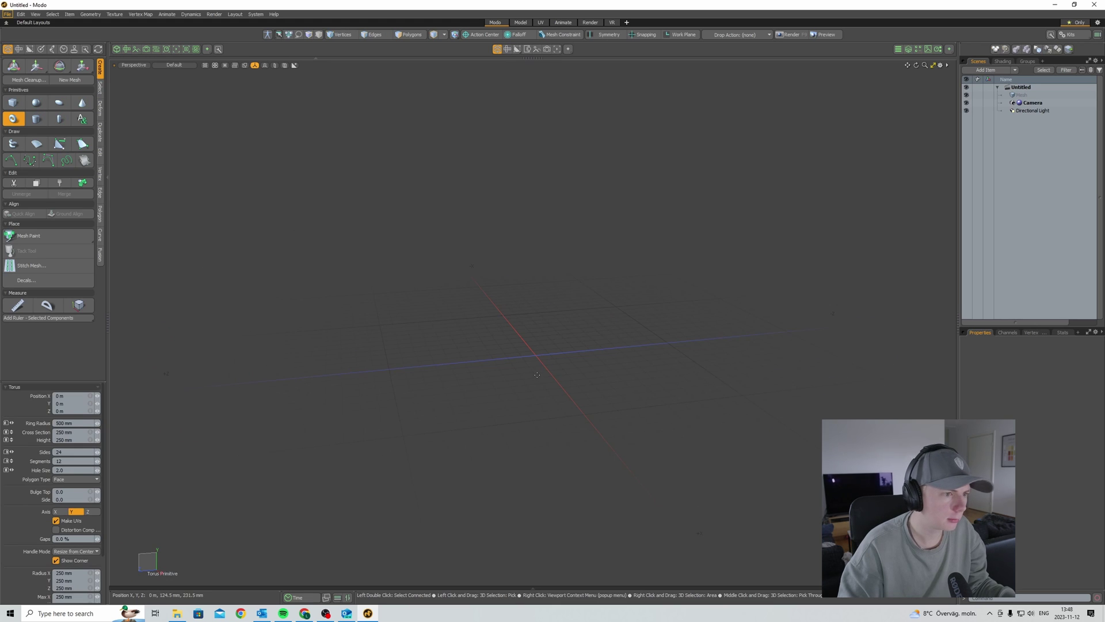
pyautogui.moveTo(523, 345); pyautogui.dragTo(549, 377)
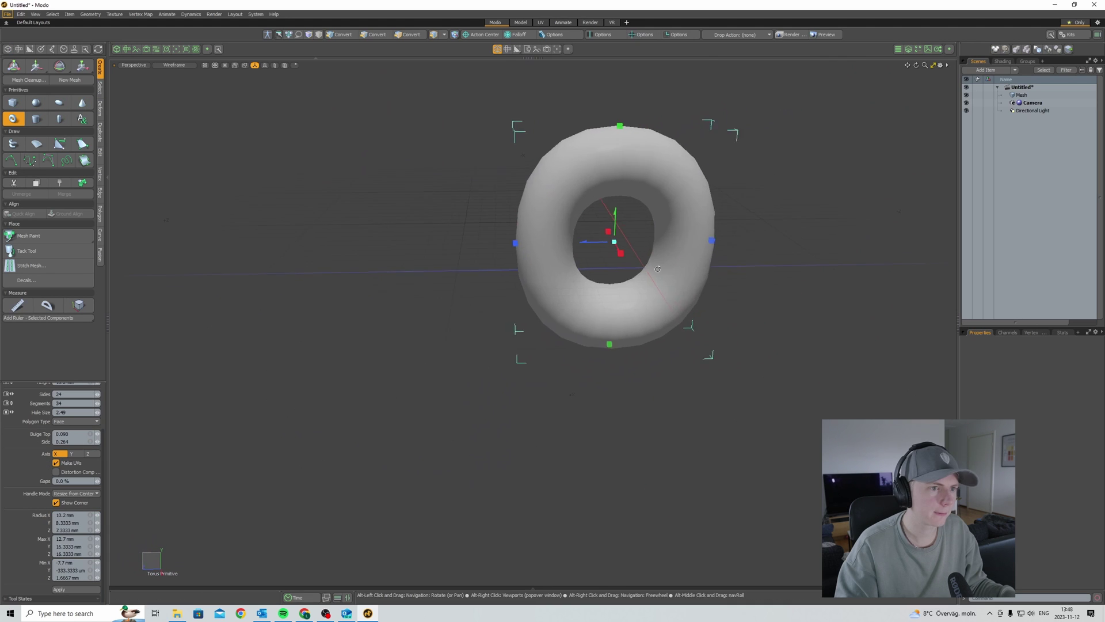
pyautogui.keyDown('alt'); pyautogui.moveTo(668, 277); pyautogui.dragTo(623, 274); pyautogui.keyUp('alt')
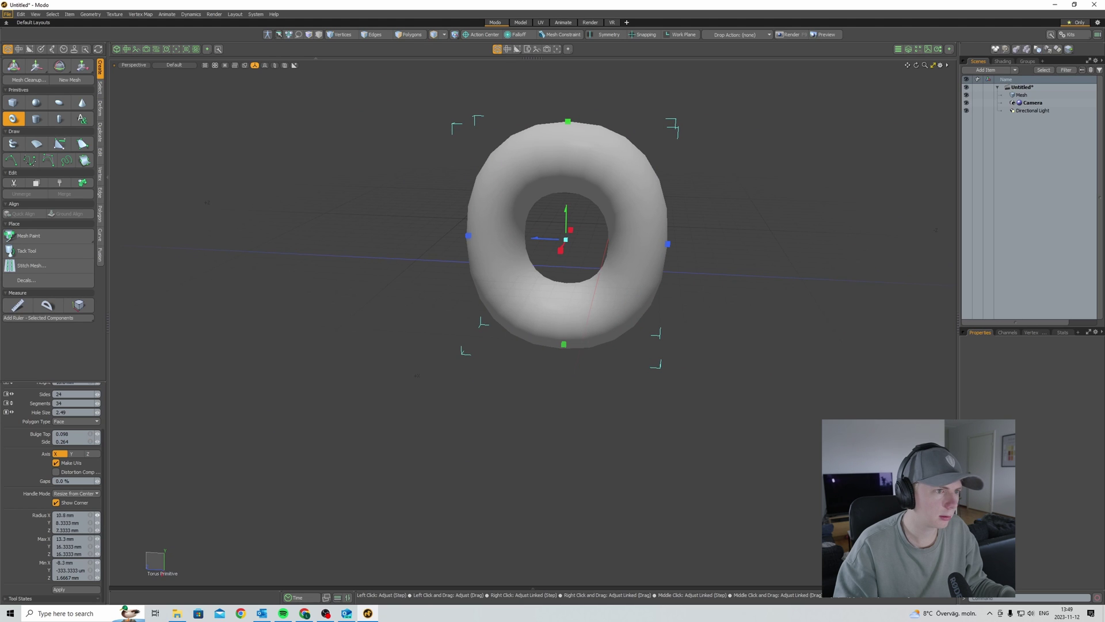
# Reduce the torus's Radius X to 10.3 mm.
pyautogui.moveTo(98, 514)
pyautogui.mouseDown()
pyautogui.moveTo(138, 509)
pyautogui.moveTo(105, 527)
pyautogui.mouseUp()
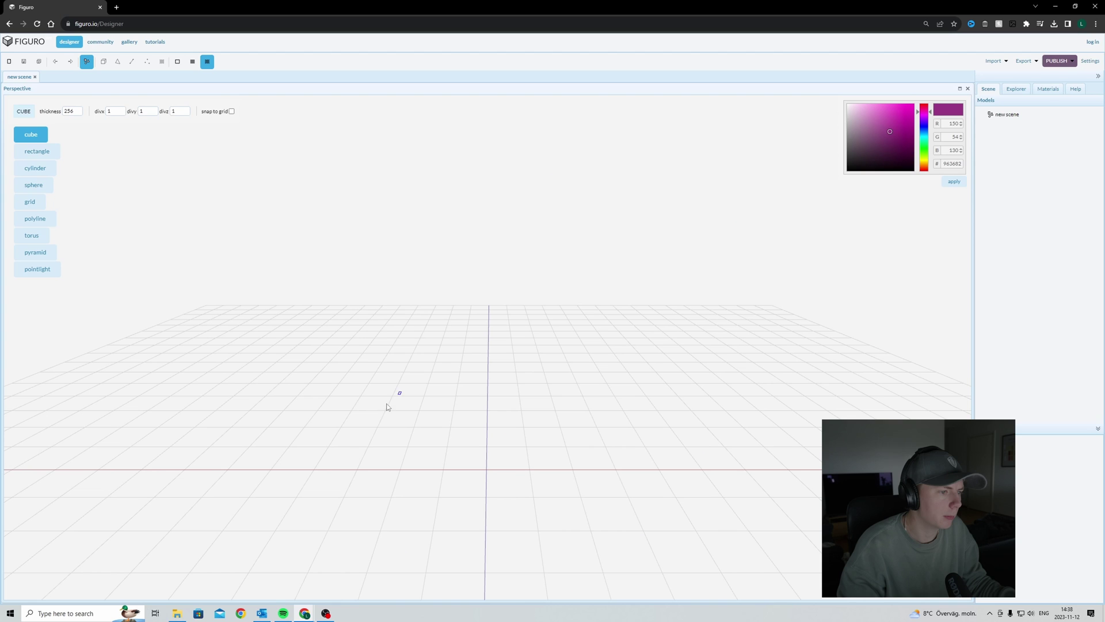
# Add two test cubes to the scene, then remove them.
pyautogui.click(397, 403)
pyautogui.moveTo(558, 443); pyautogui.dragTo(495, 458)
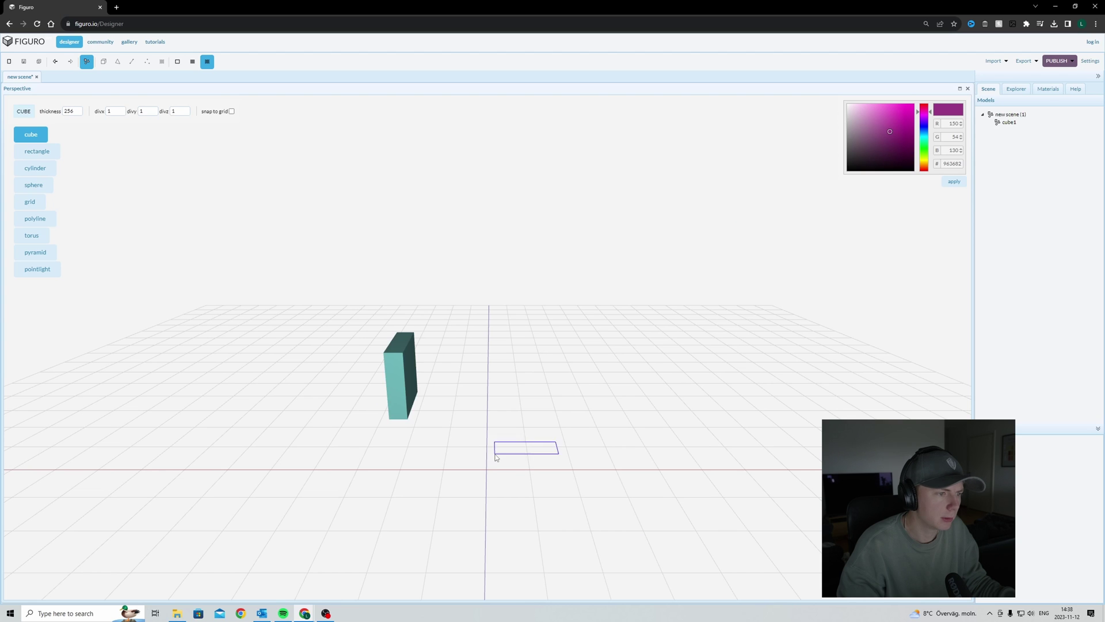
pyautogui.click(527, 403)
pyautogui.moveTo(535, 492); pyautogui.dragTo(458, 422)
pyautogui.hotkey('ctrl', 'z')
pyautogui.hotkey('ctrl', 'z')
pyautogui.hotkey('ctrl', 'z')
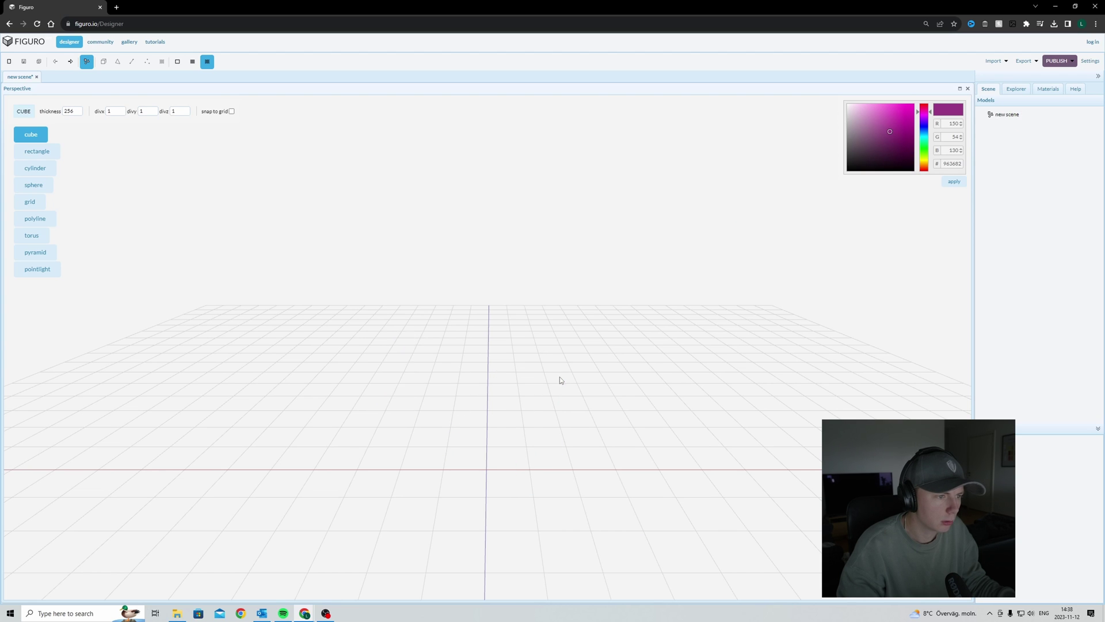
# Place a single torus in the scene, removing an extra orange torus.
pyautogui.click(32, 235)
pyautogui.click(646, 374)
pyautogui.scroll(-10, 643, 372)
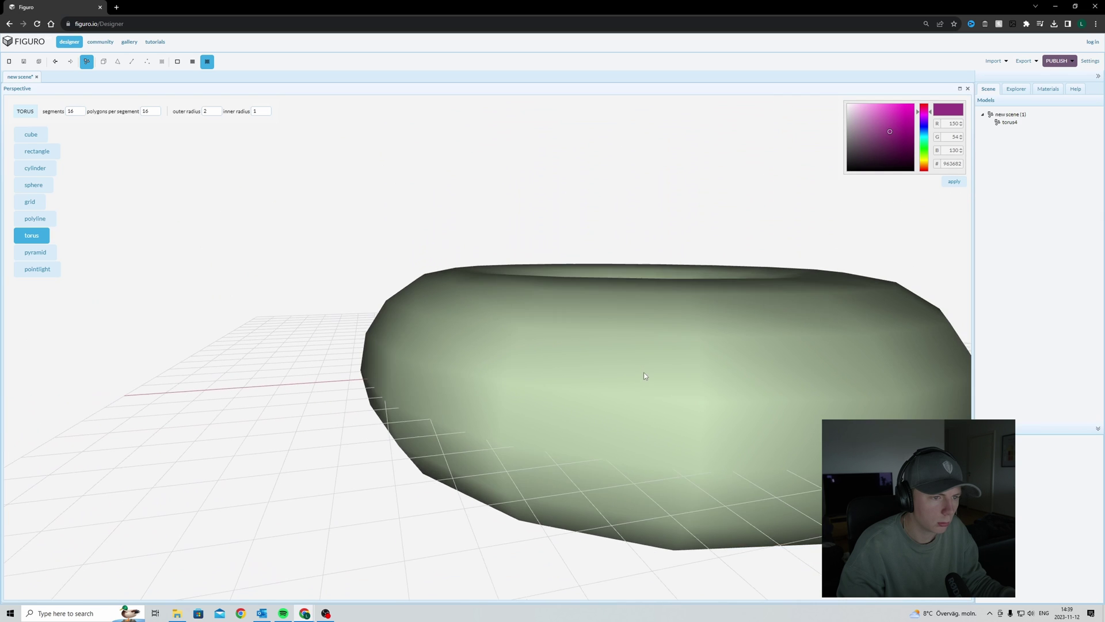
pyautogui.click(746, 381)
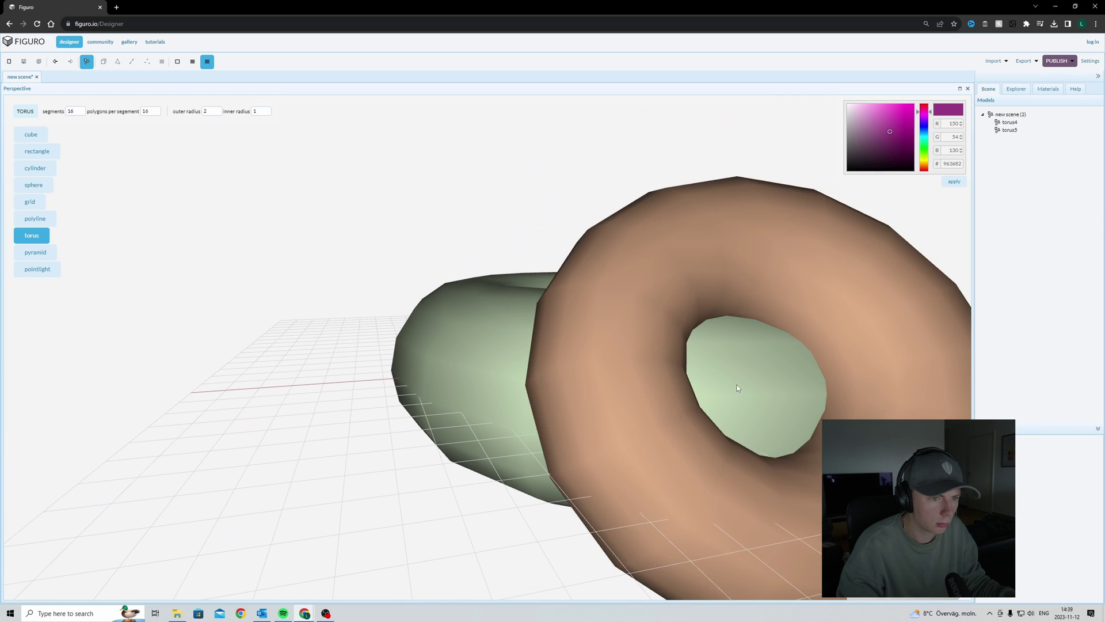
pyautogui.hotkey('ctrl', 'z')
# Colour the torus's selected upper polygons magenta and flip them.
pyautogui.moveTo(744, 380); pyautogui.dragTo(626, 391)
pyautogui.moveTo(563, 418); pyautogui.dragTo(571, 410)
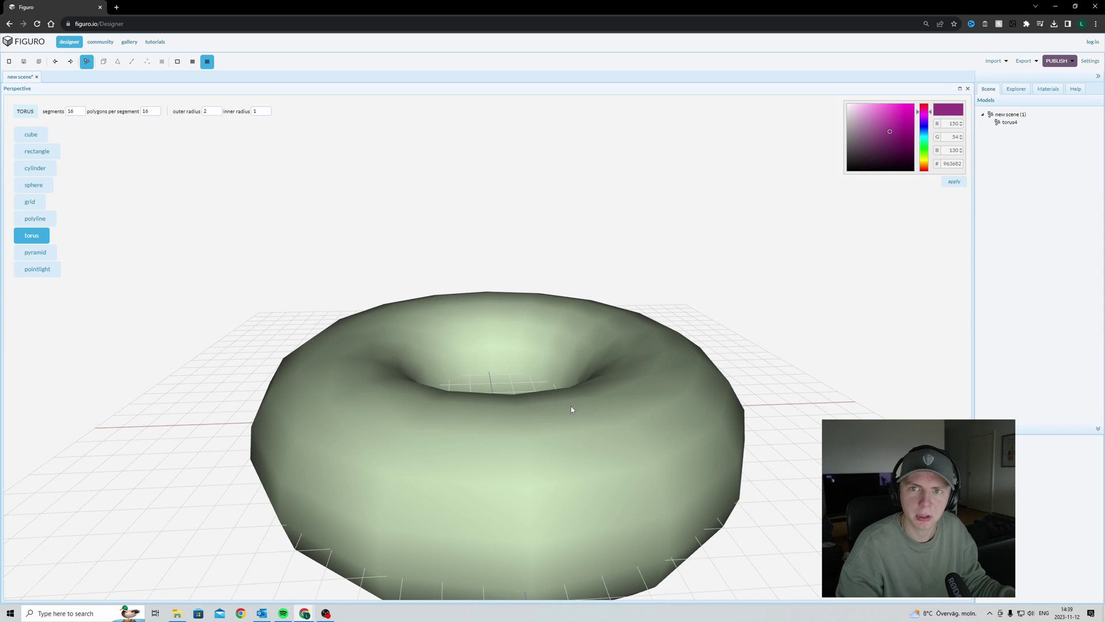
pyautogui.moveTo(506, 444); pyautogui.dragTo(506, 433)
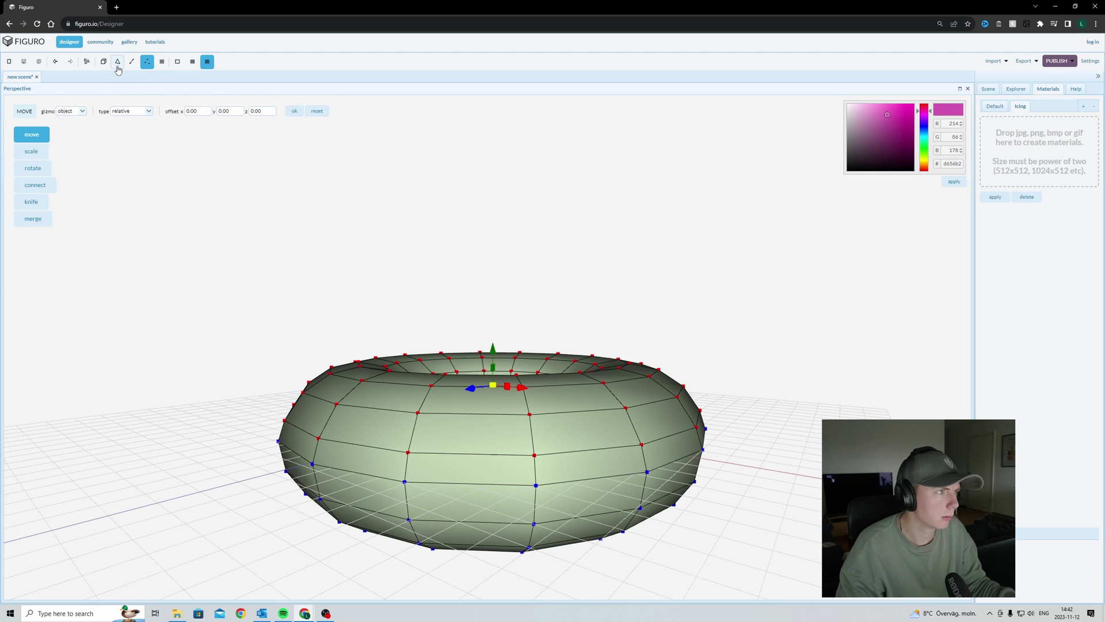
pyautogui.click(117, 62)
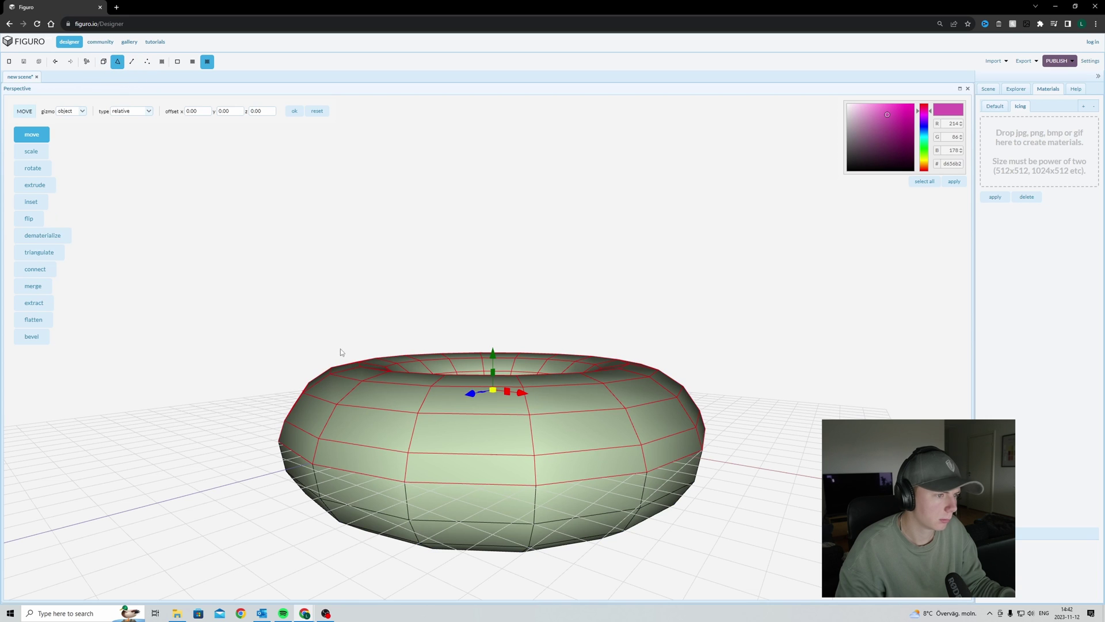
pyautogui.click(953, 183)
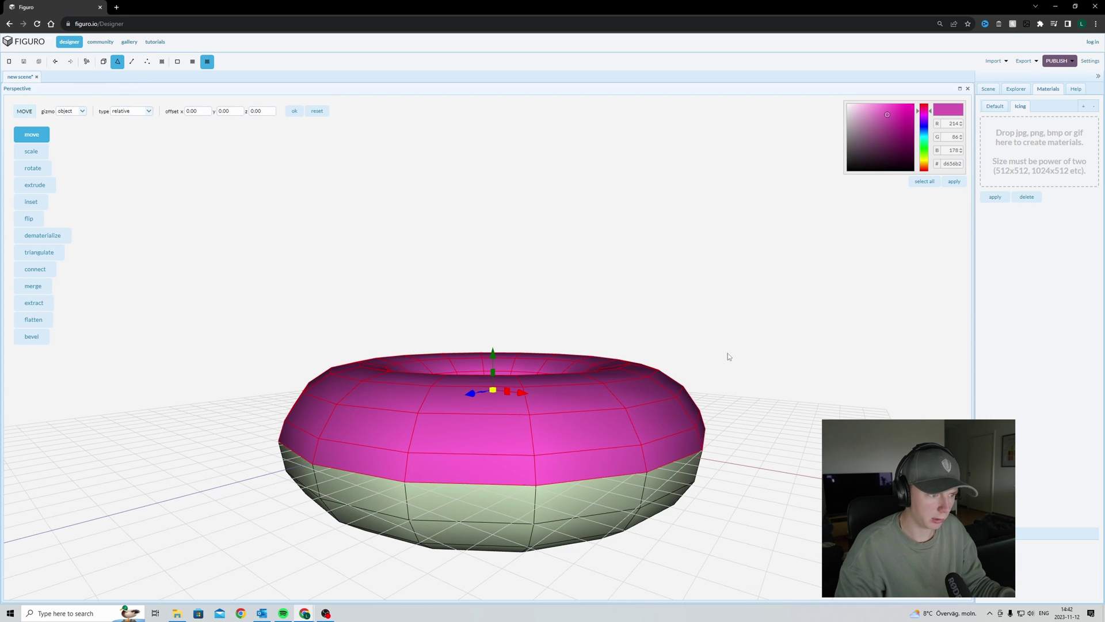
pyautogui.click(35, 219)
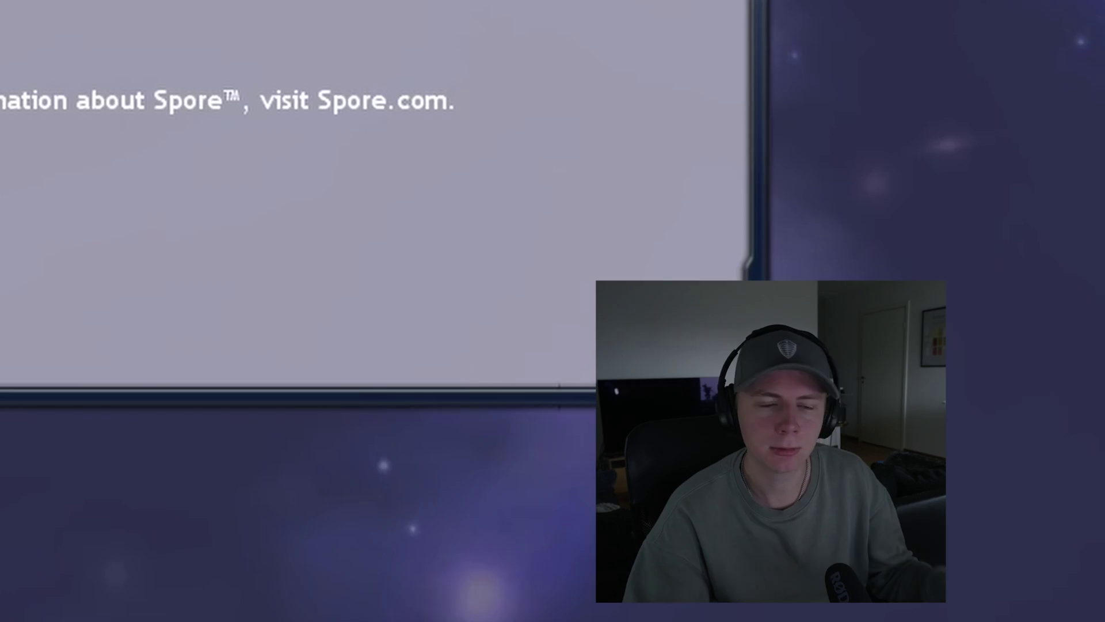
# Start a new creature and curl its spine into a tight donut-like arc.
pyautogui.click(703, 295)
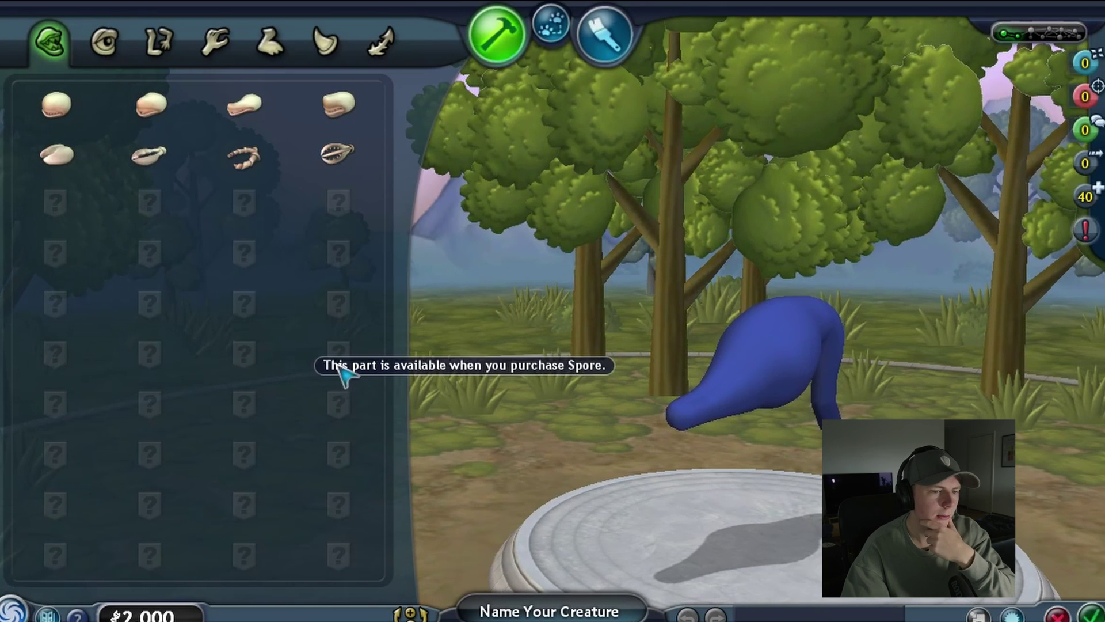
pyautogui.moveTo(578, 434); pyautogui.dragTo(601, 461)
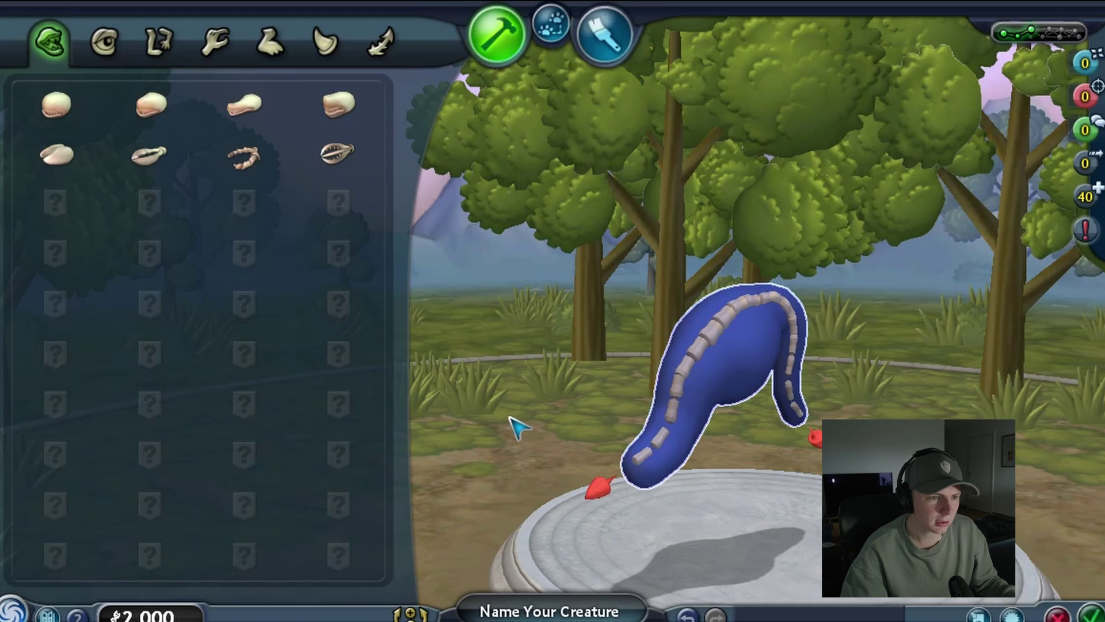
pyautogui.click(605, 35)
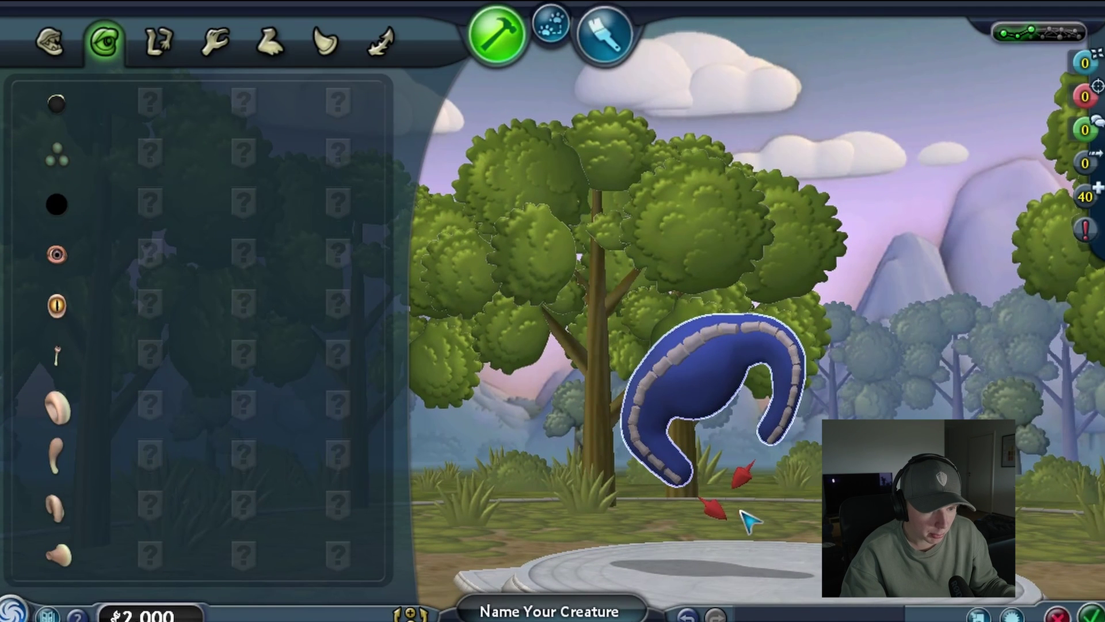
pyautogui.moveTo(745, 518); pyautogui.dragTo(730, 513)
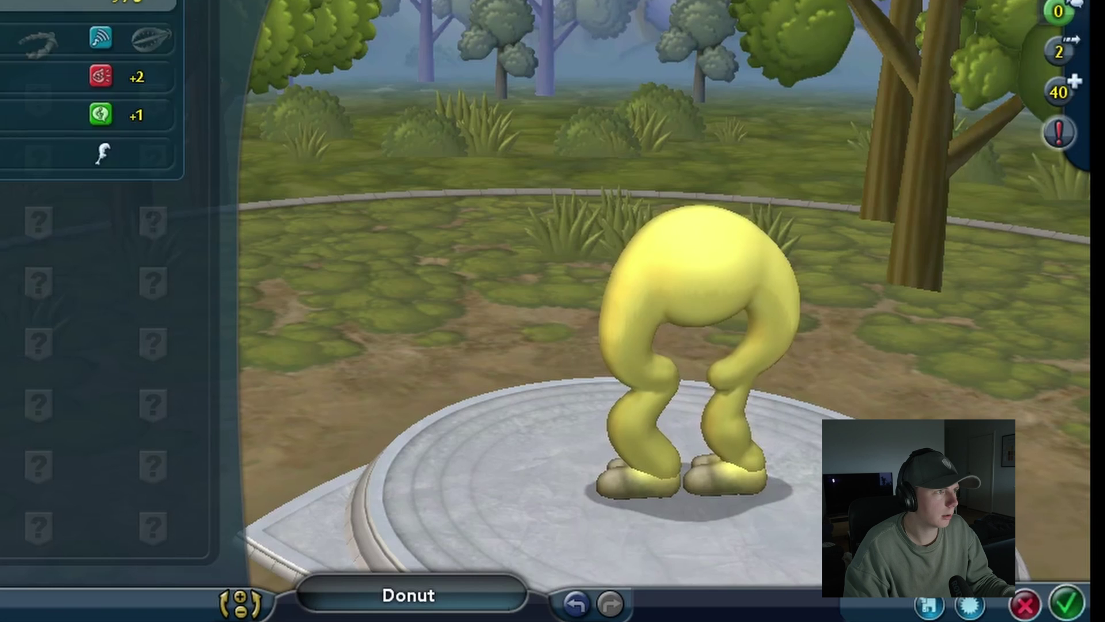
# Attach a mouth and write the pastry description naming the American police officer as predator.
pyautogui.moveTo(765, 316); pyautogui.dragTo(732, 305)
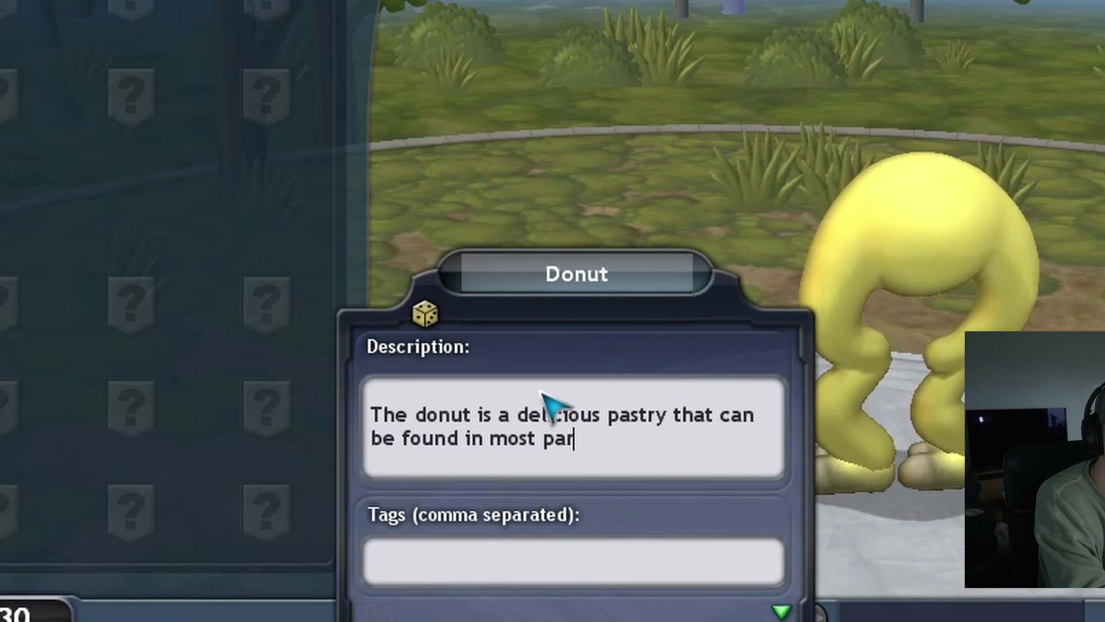
pyautogui.write('ts of the world, though most dominant in th')
pyautogui.write(' america. Its biggest predator is the american police officer, ')
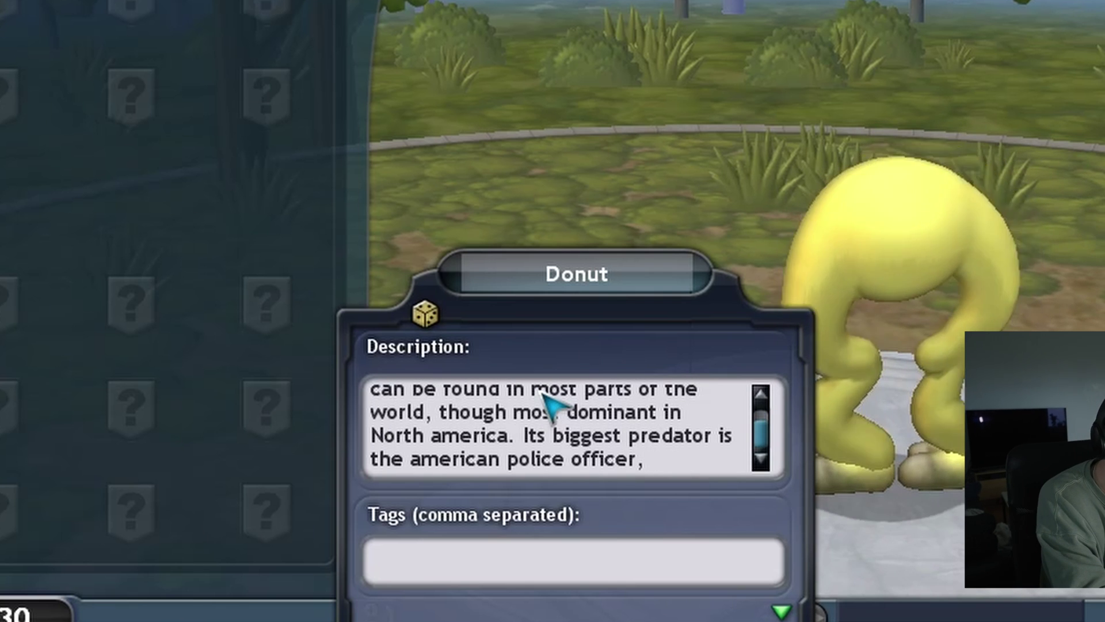
pyautogui.write('wich feeds on the donut the')
pyautogui.press('BackSpace')
pyautogui.press('BackSpace')
pyautogui.press('BackSpace')
pyautogui.write('every chance (')
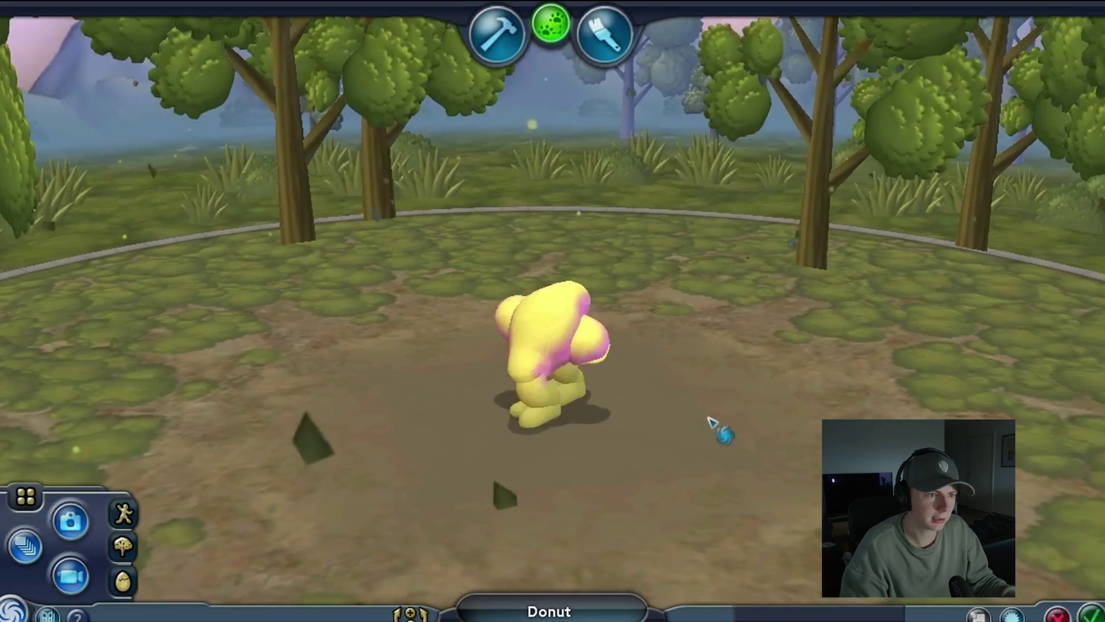
# Test-drive Donut, walking it across the ground and around the arena.
pyautogui.click(700, 429)
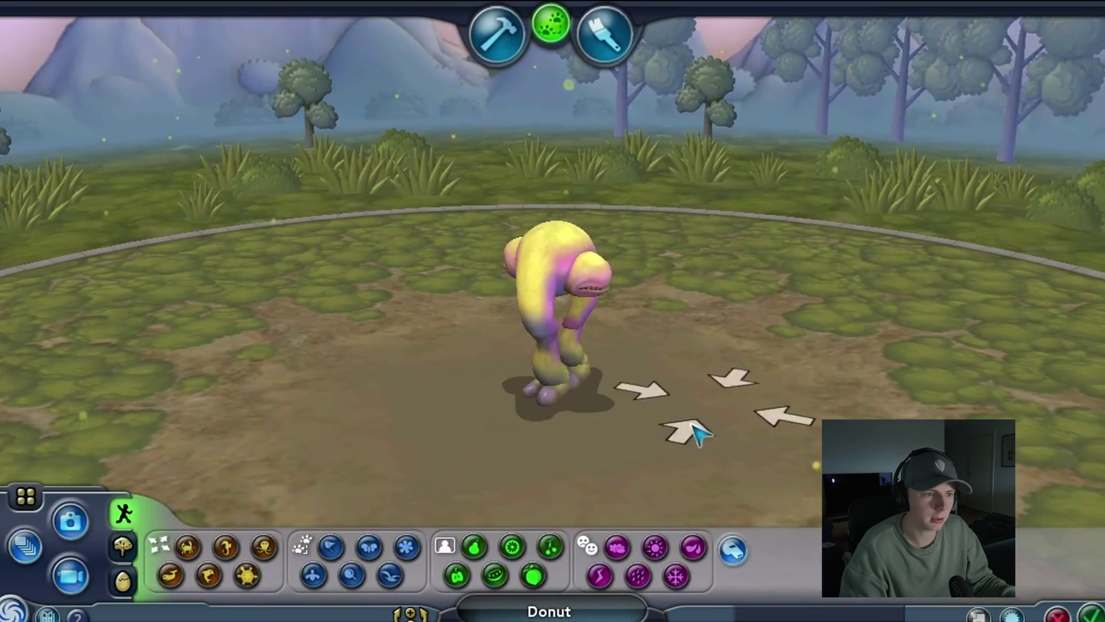
pyautogui.moveTo(685, 441); pyautogui.dragTo(234, 334)
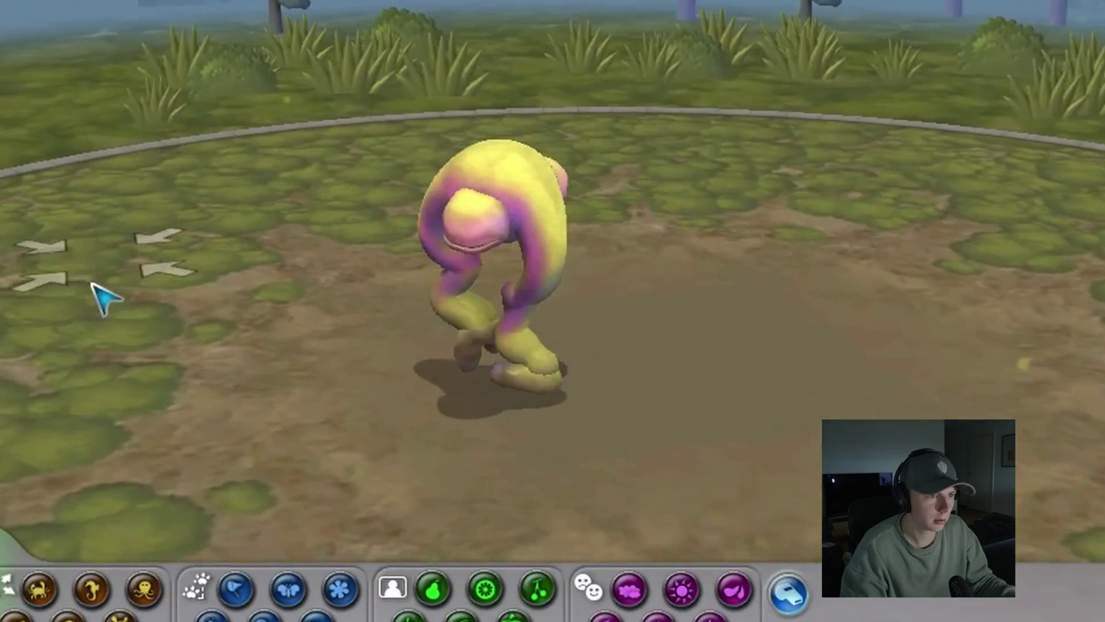
pyautogui.moveTo(104, 296); pyautogui.dragTo(1051, 359)
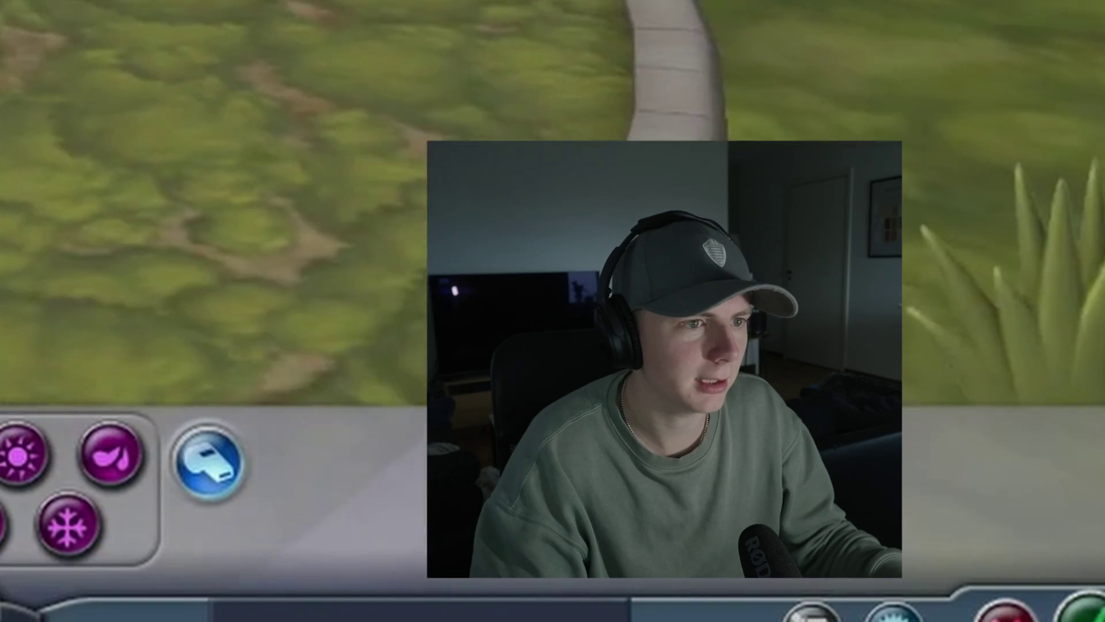